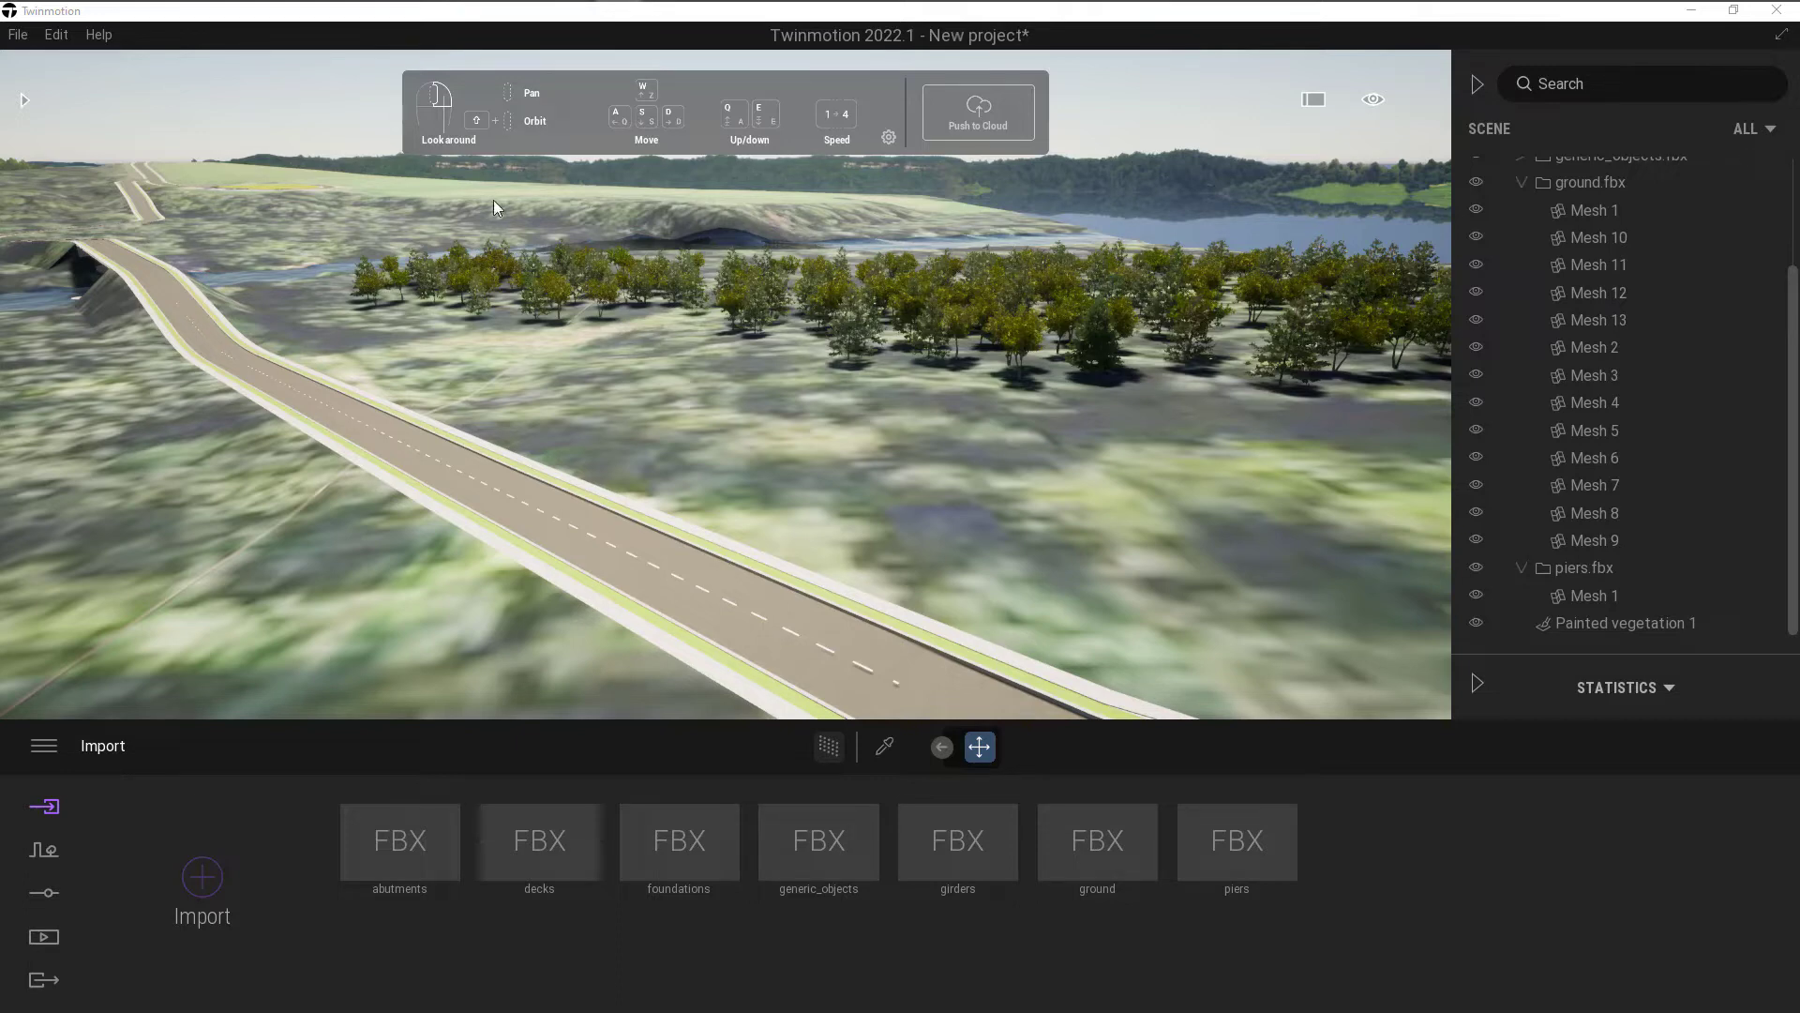
- Place an Austrian Pine from the library's tree collection on the ground beside the road, in front of the existing forest
left_click(25, 102)
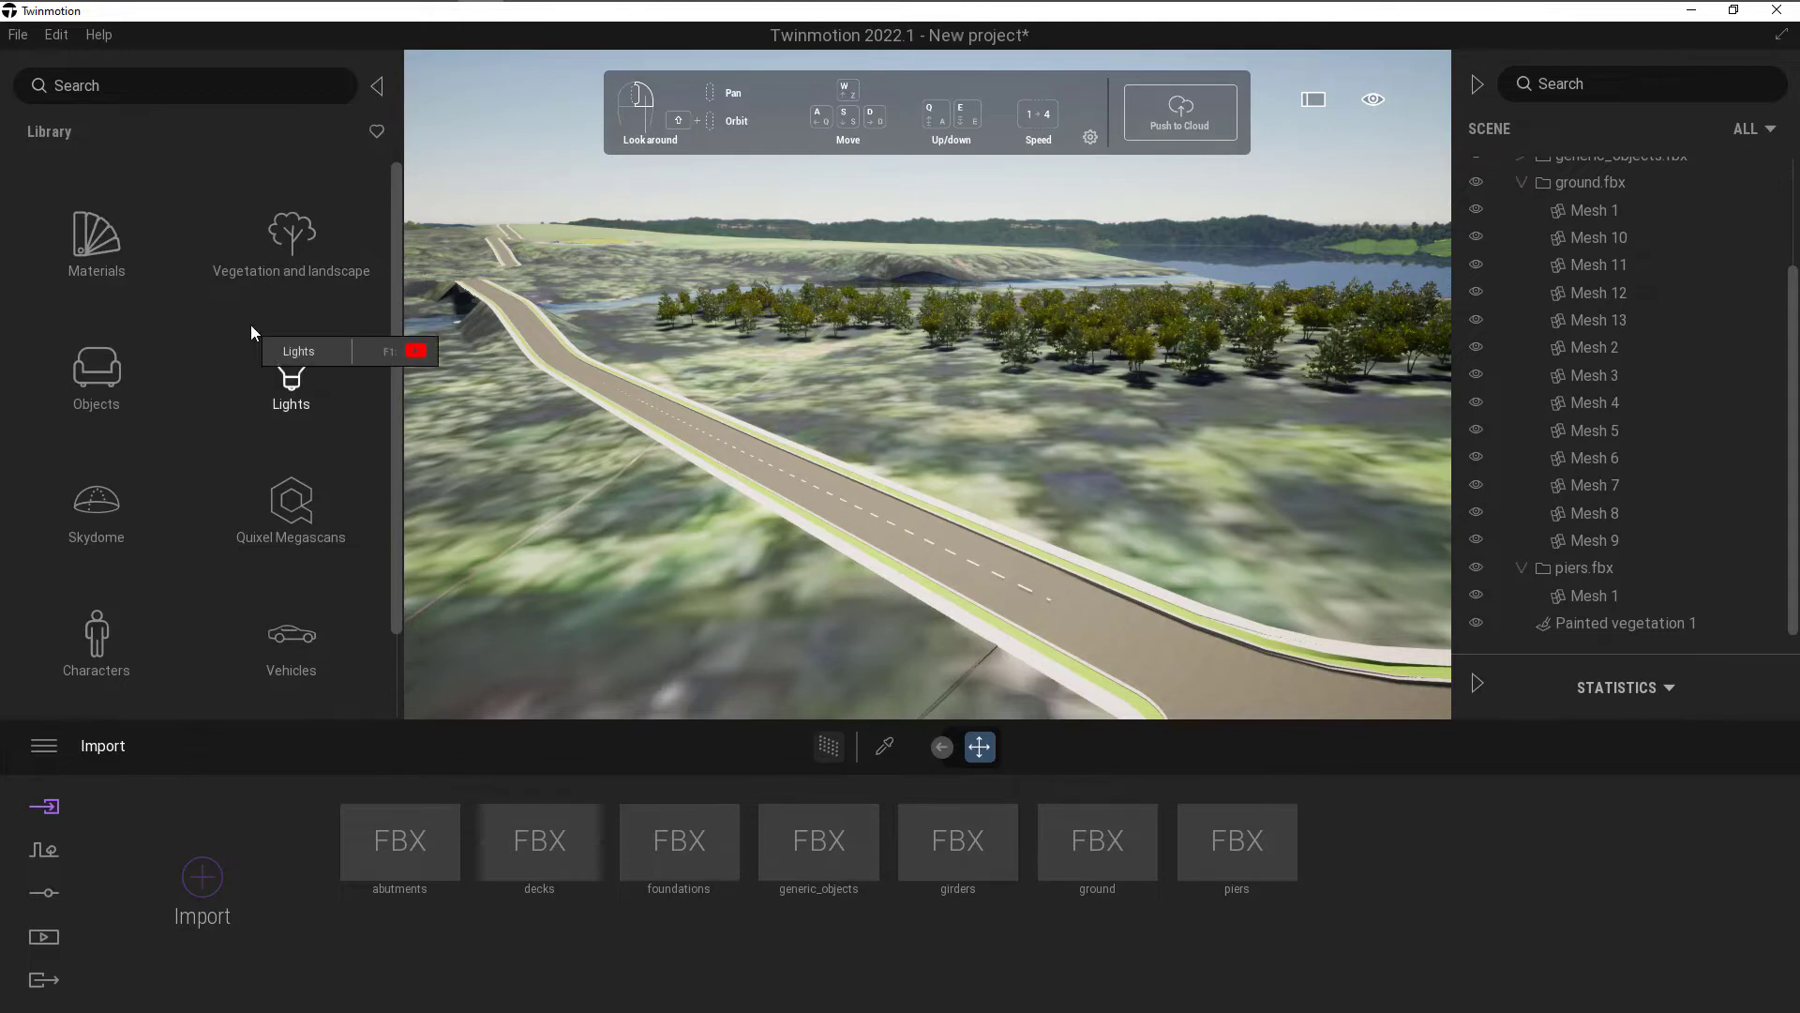
left_click(112, 264)
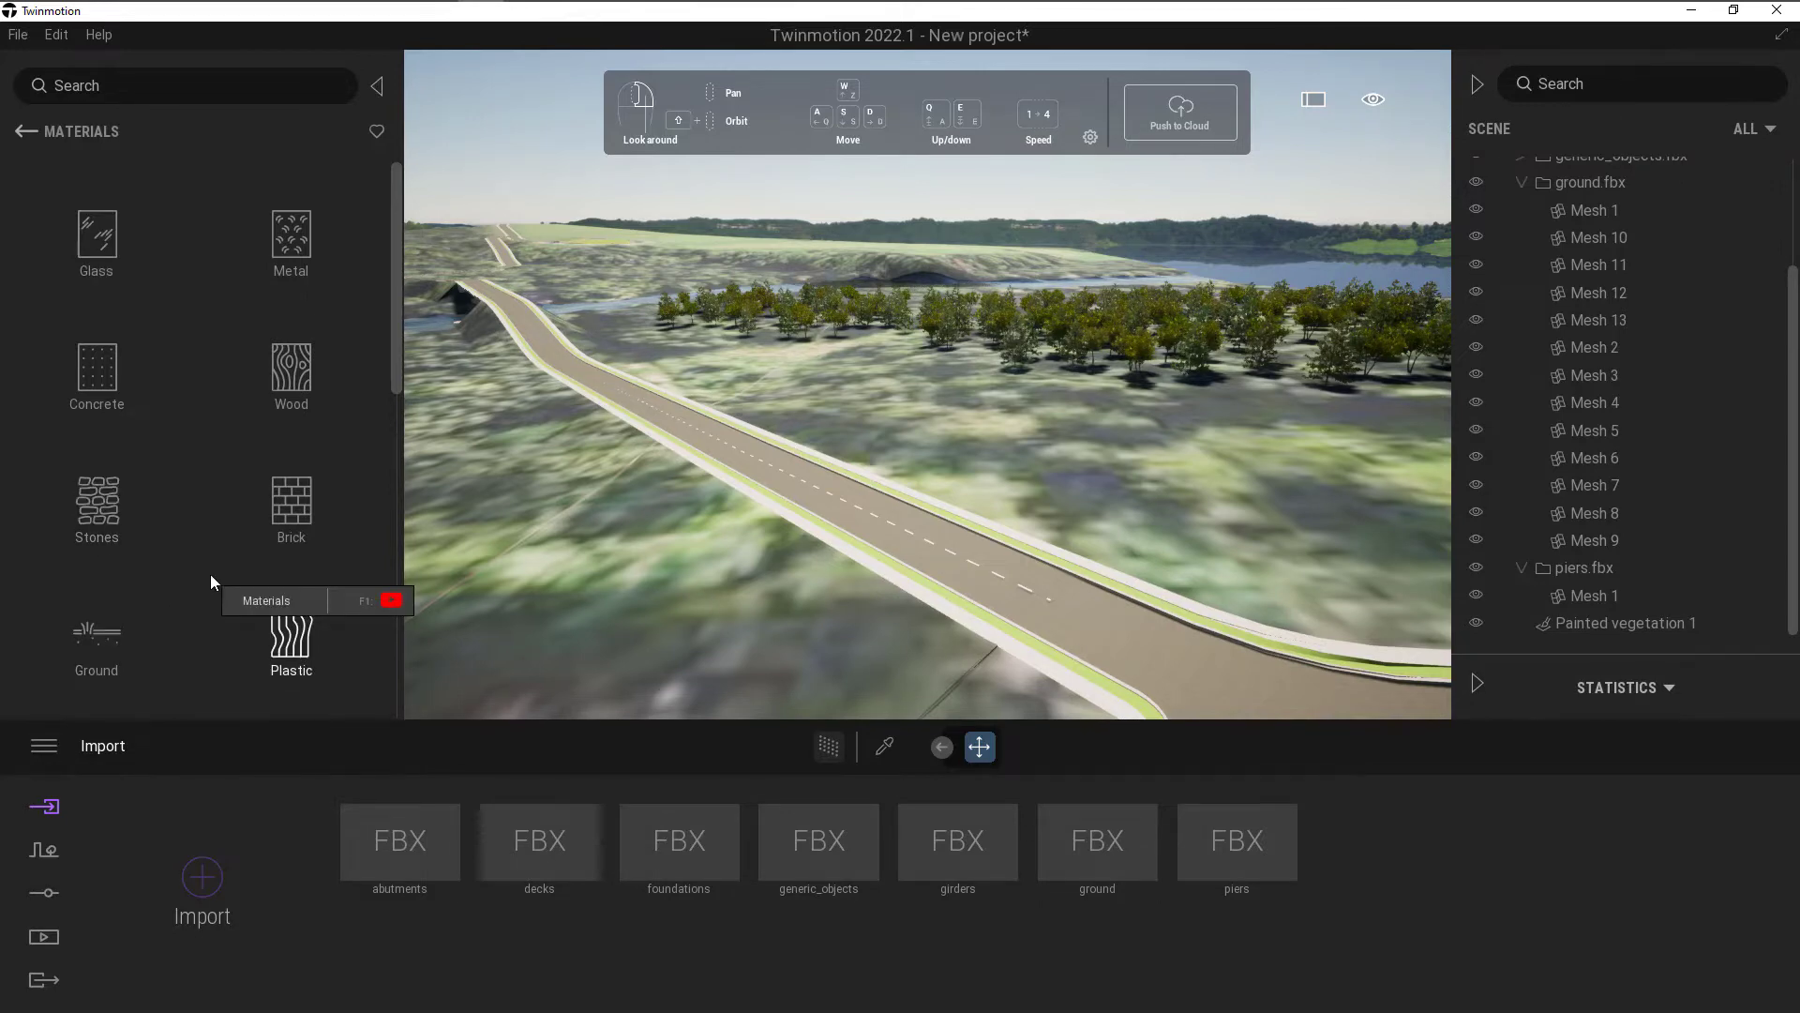
left_click(26, 133)
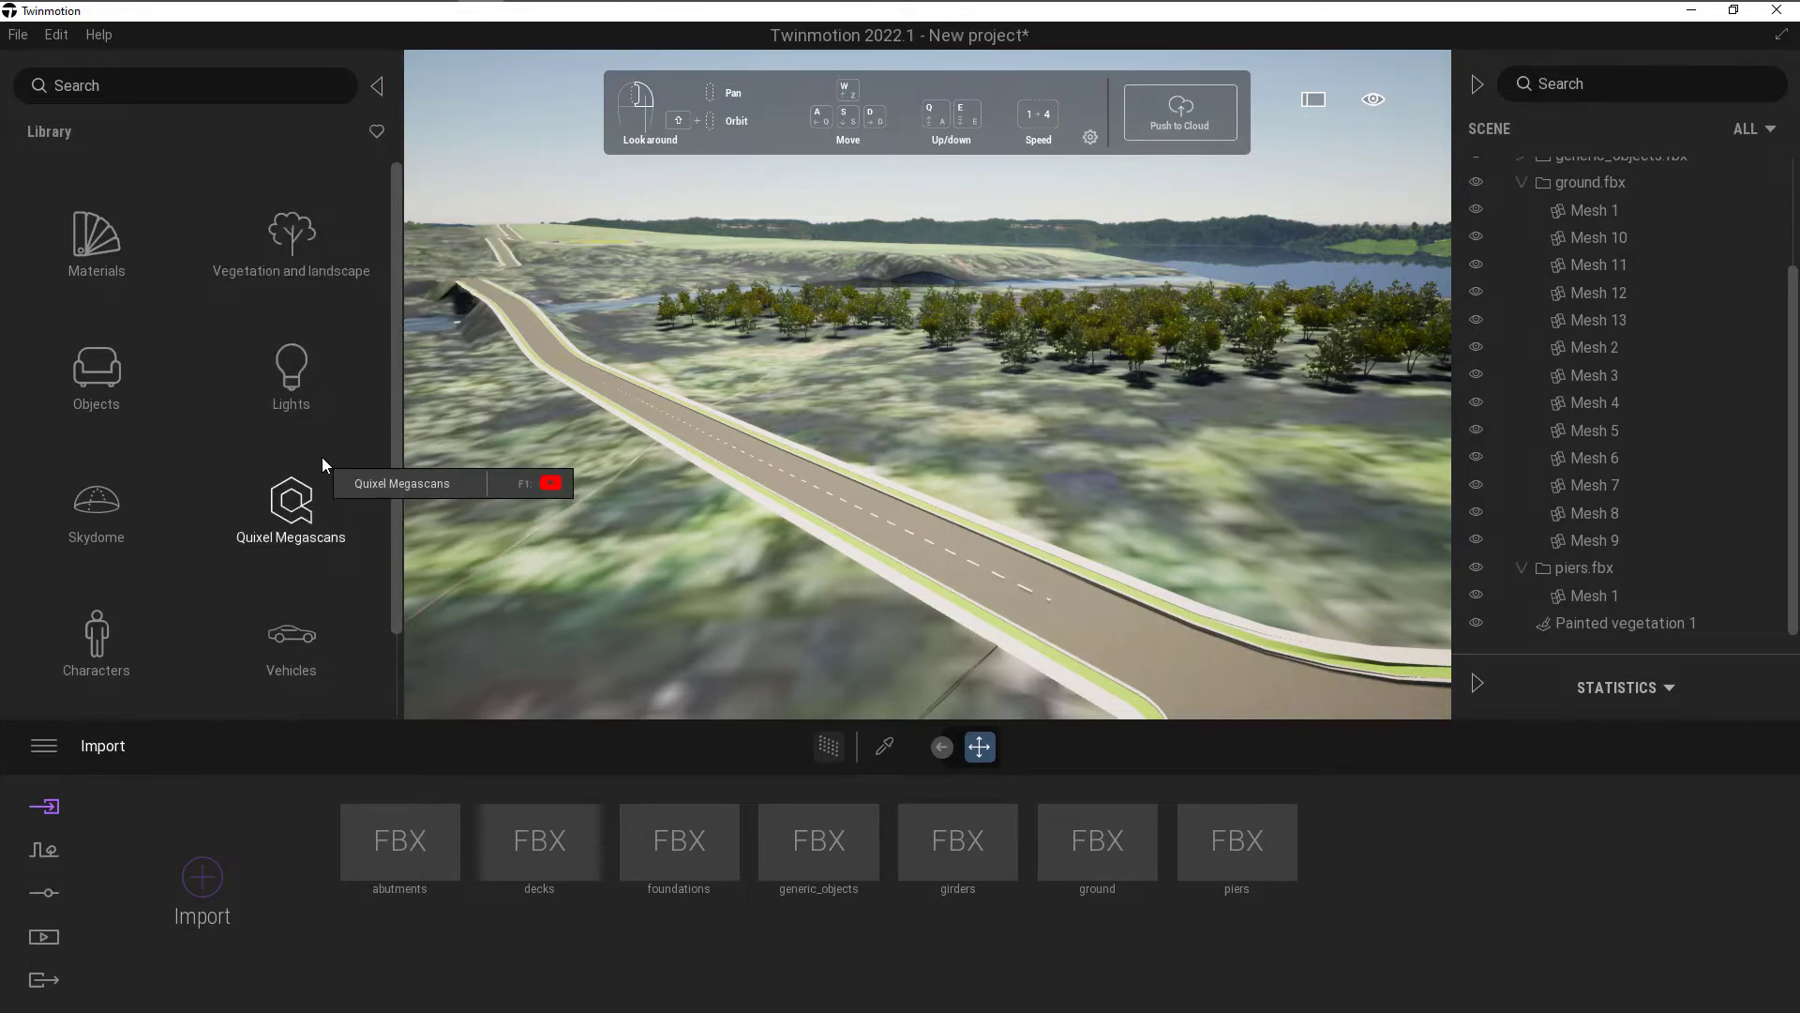
left_click(302, 258)
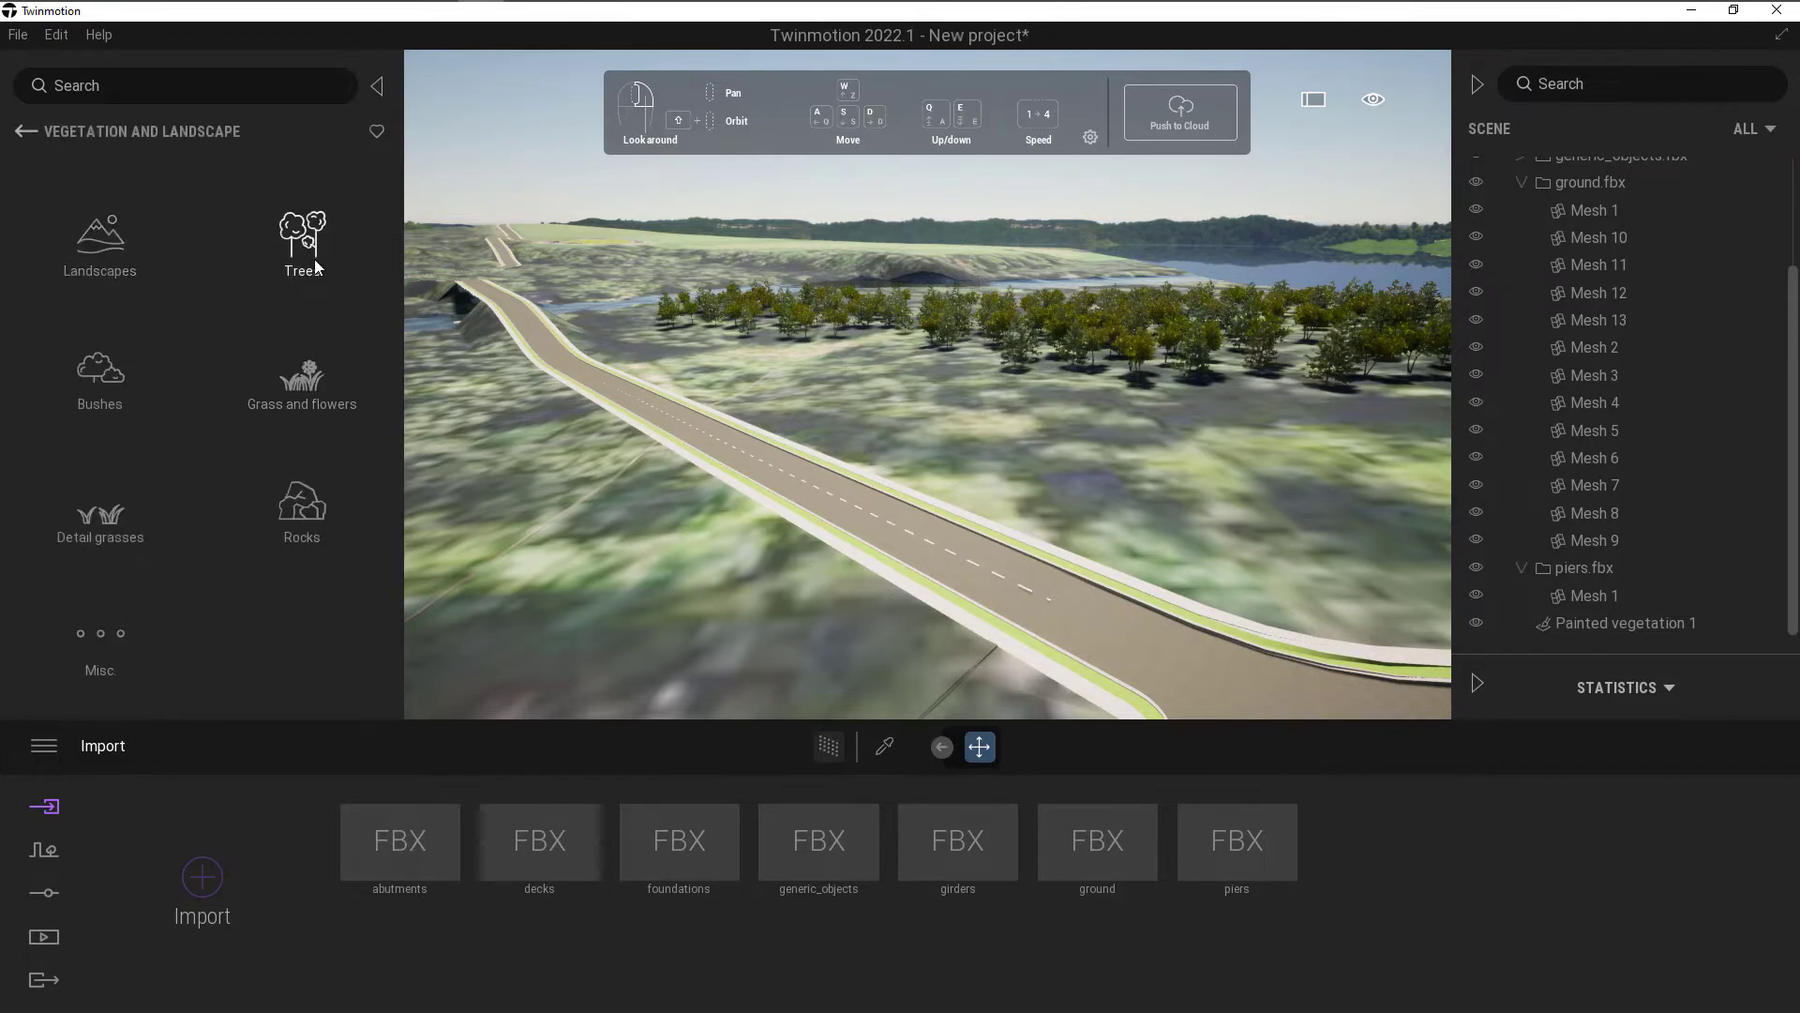
left_click(316, 268)
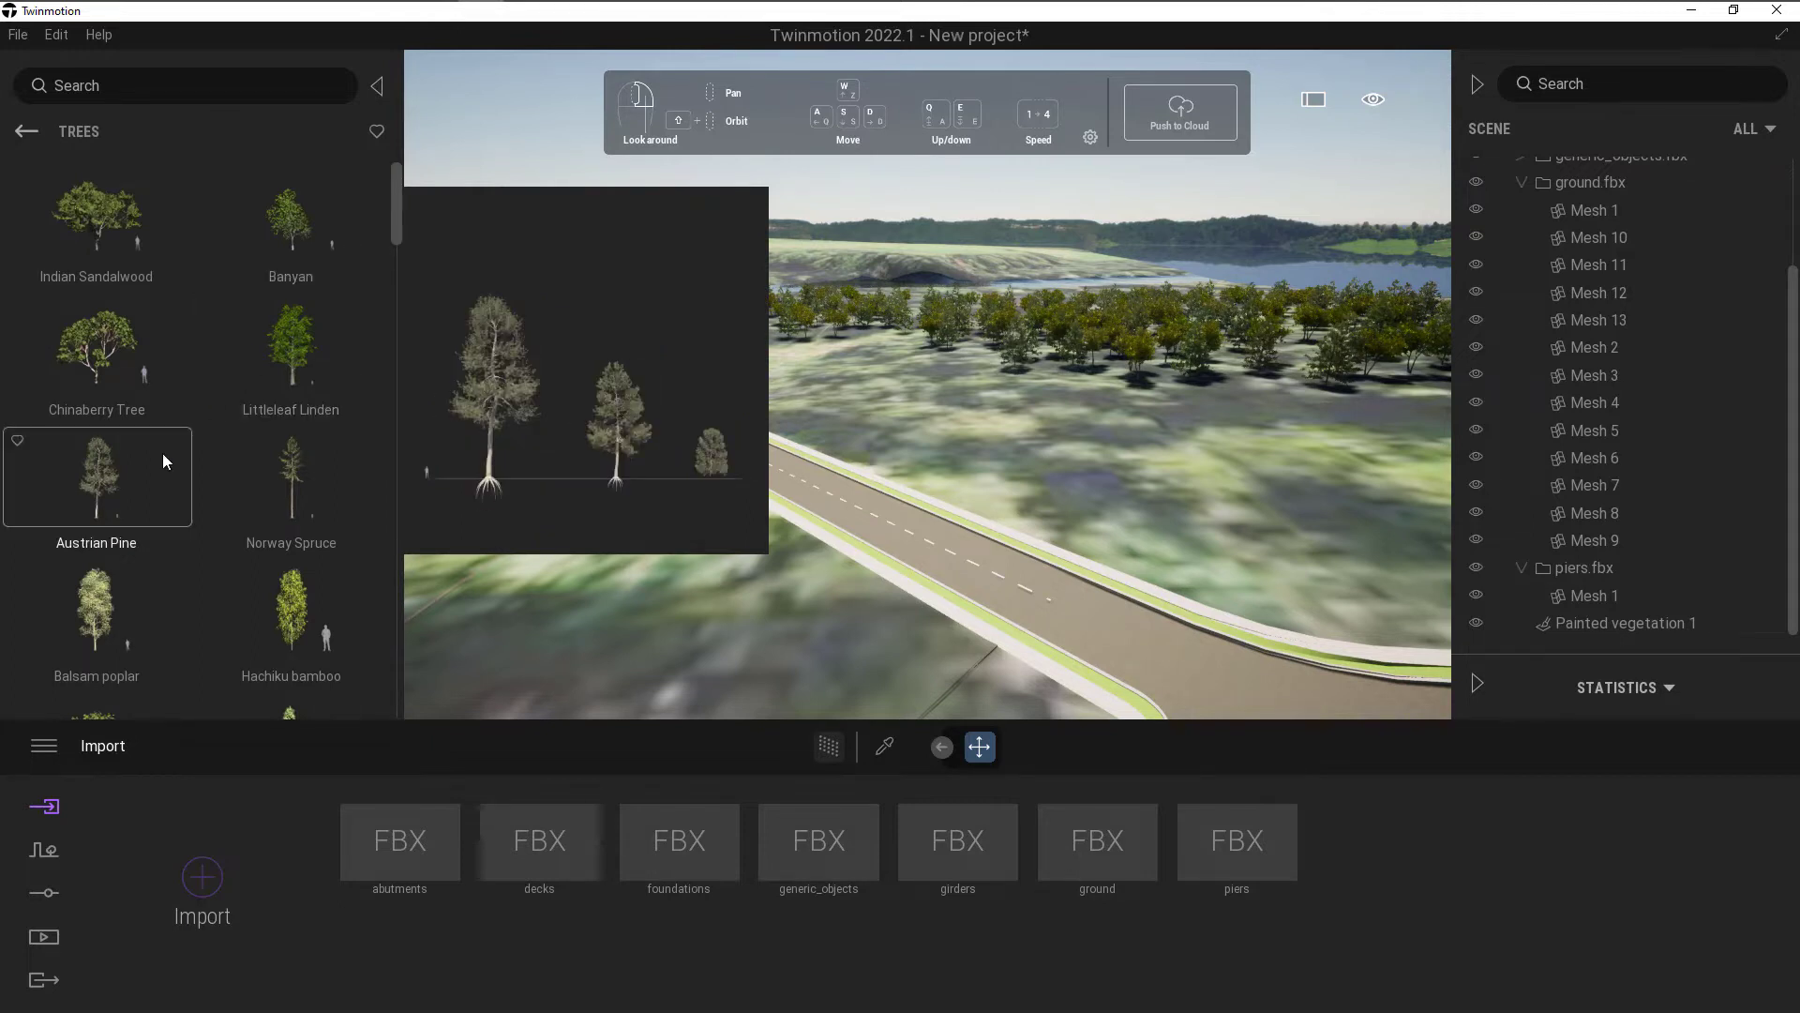
scroll(141, 454, "down", 1)
left_click_drag(104, 408, 1047, 503)
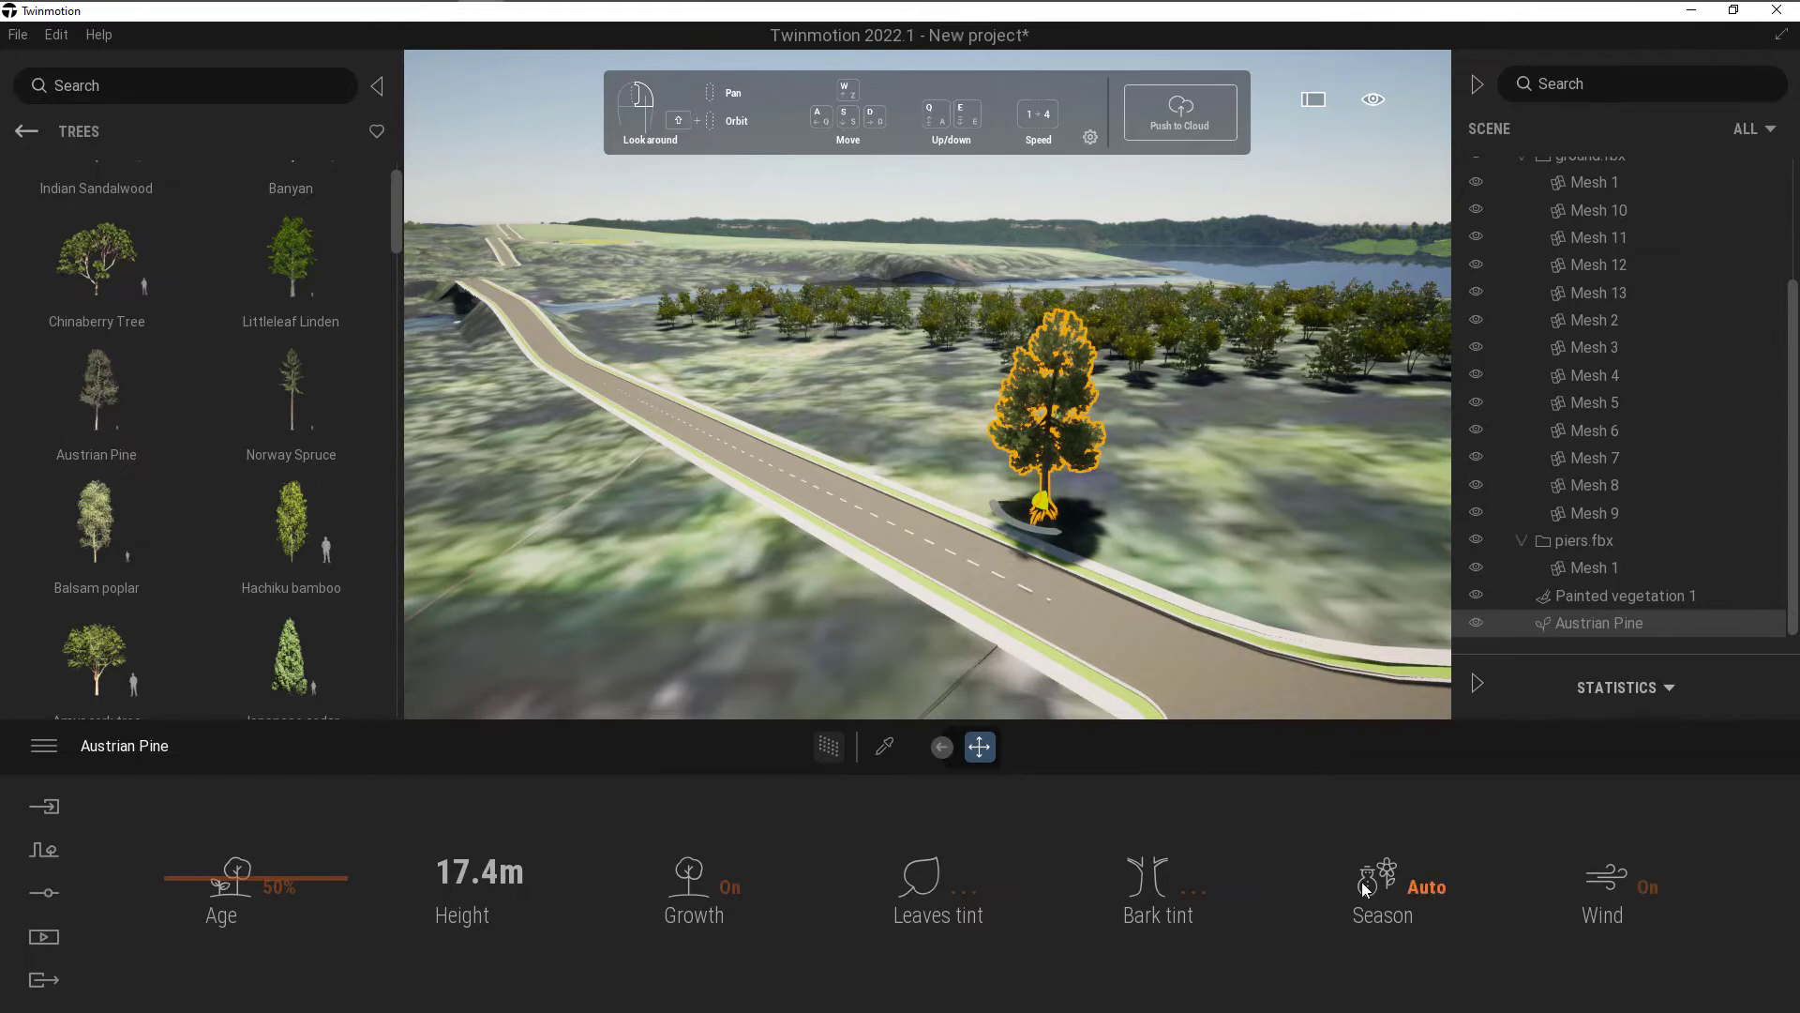
- Start a new, empty vegetation paint set from the context tools and leave the painting mode without painting
left_click(44, 896)
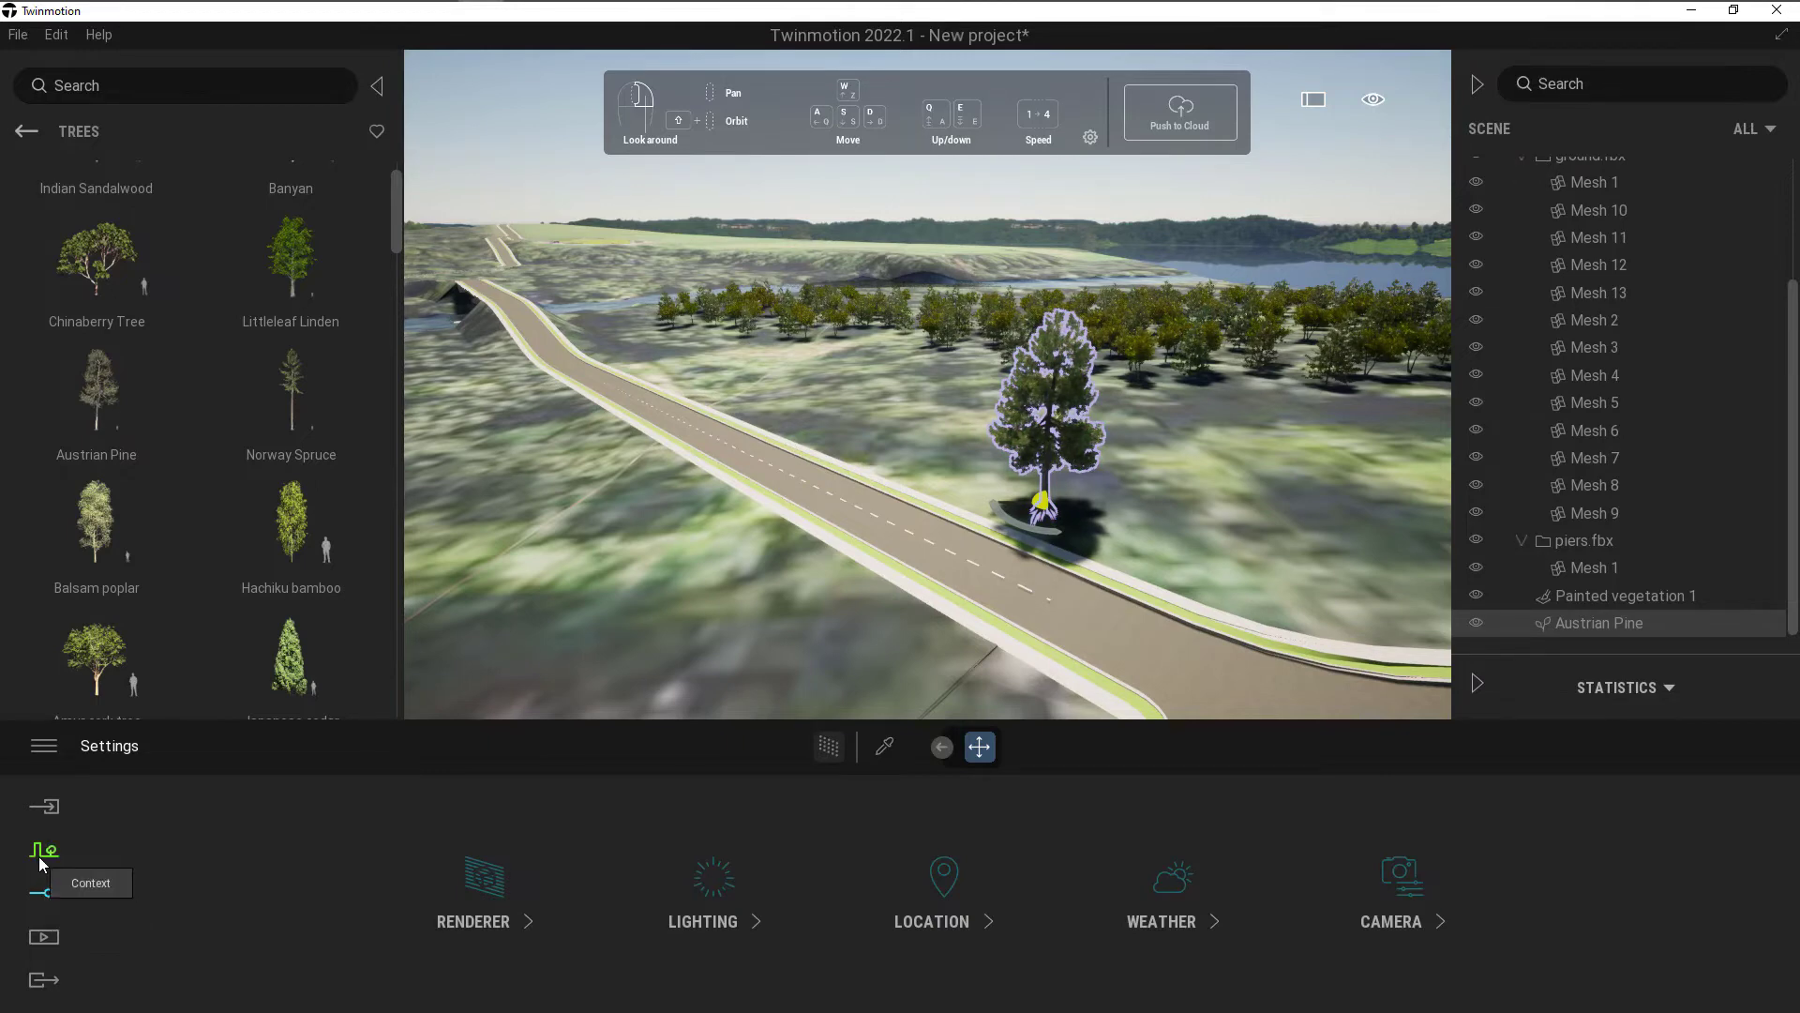
left_click(45, 858)
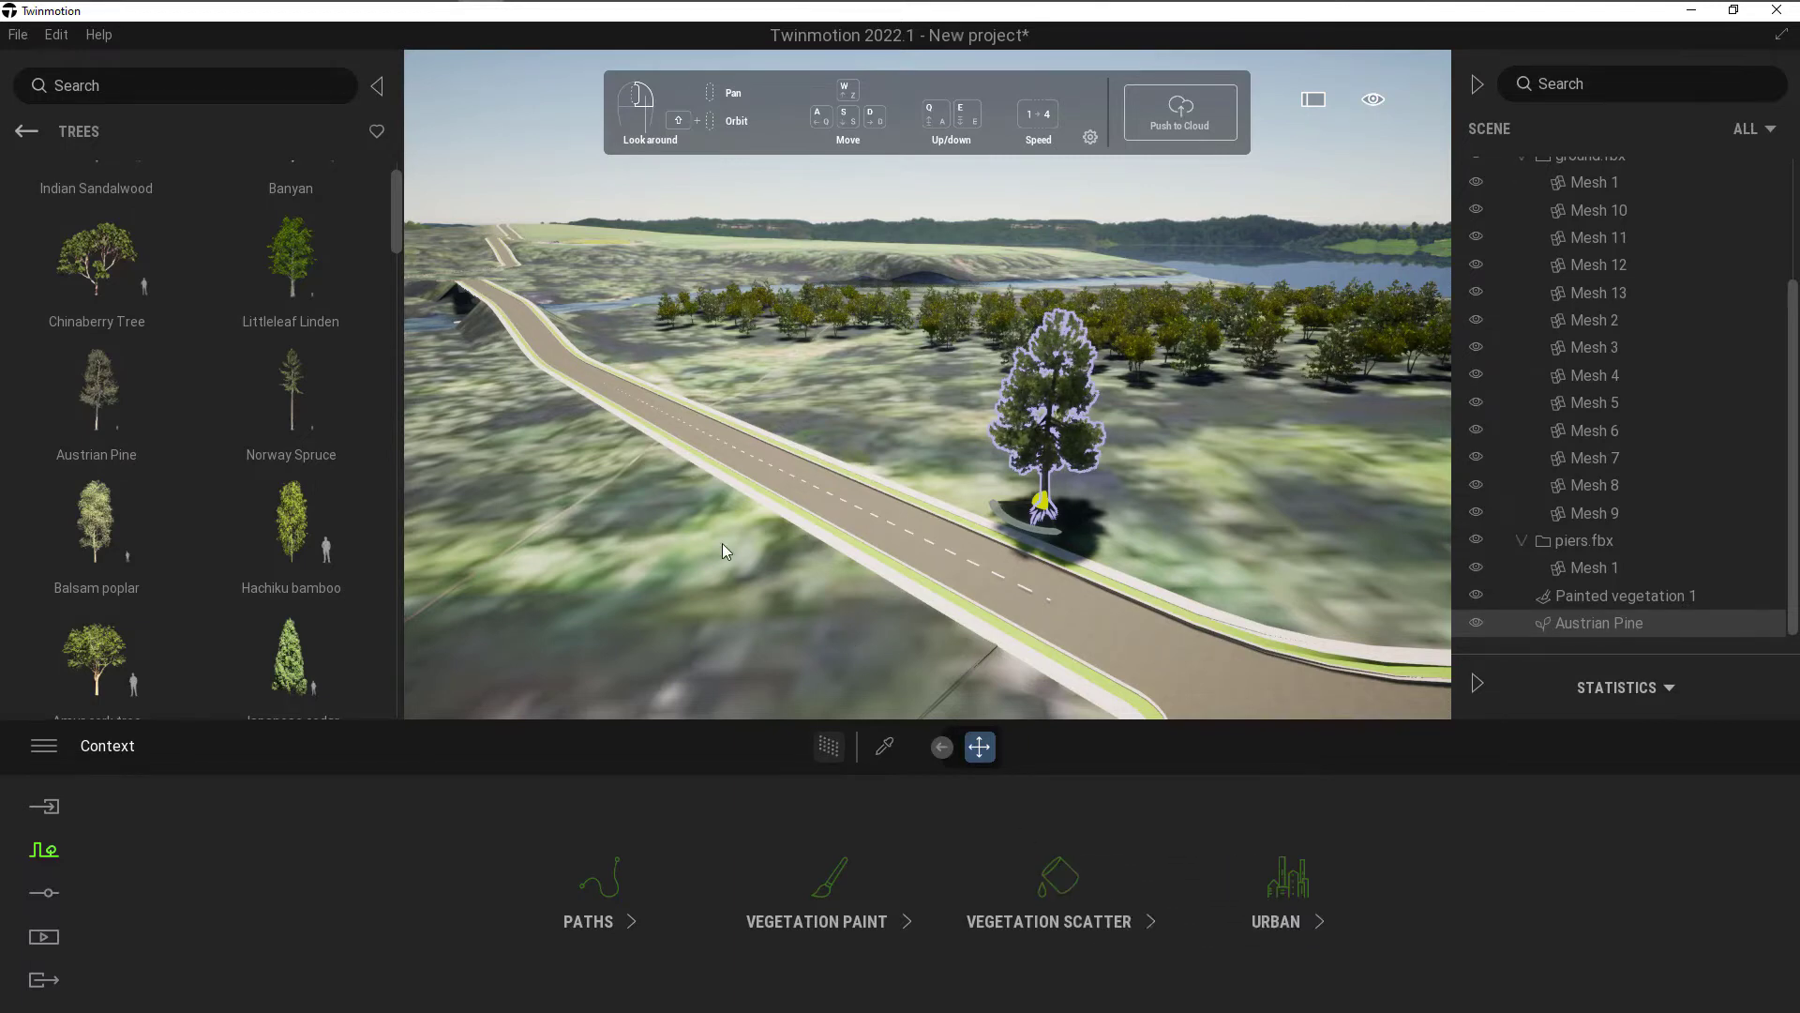
left_click(818, 891)
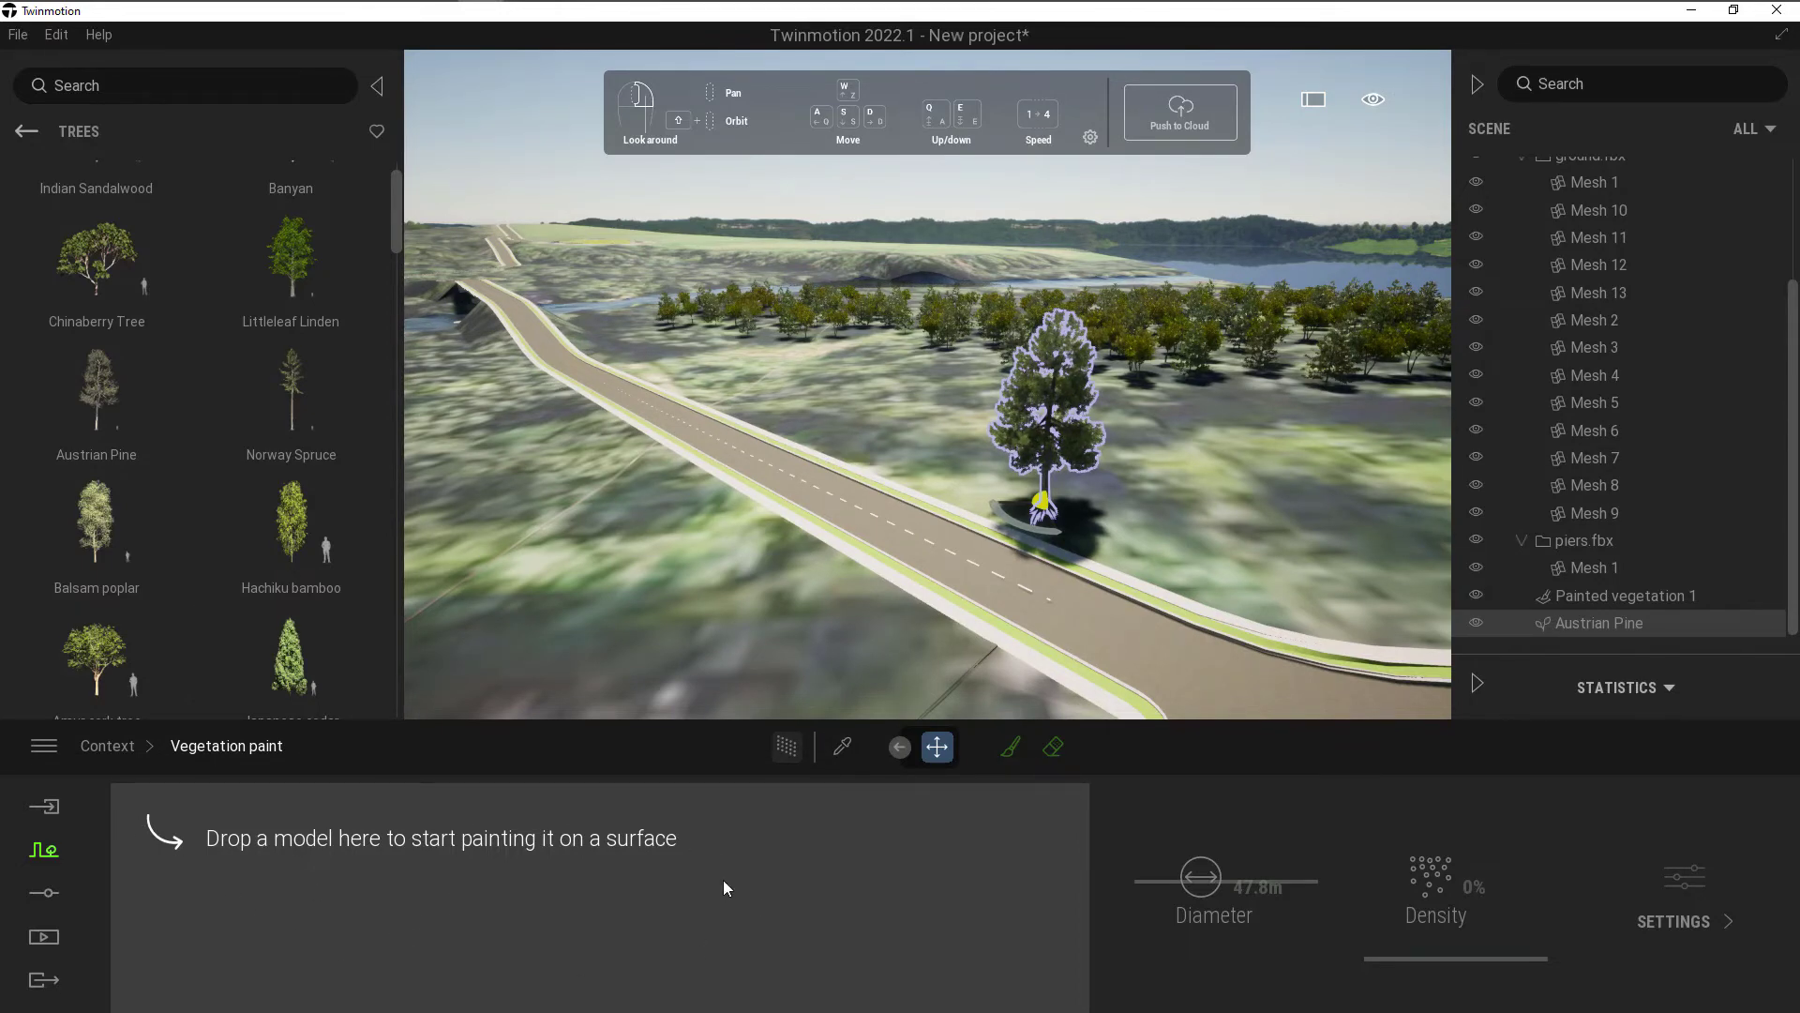
left_click(1010, 748)
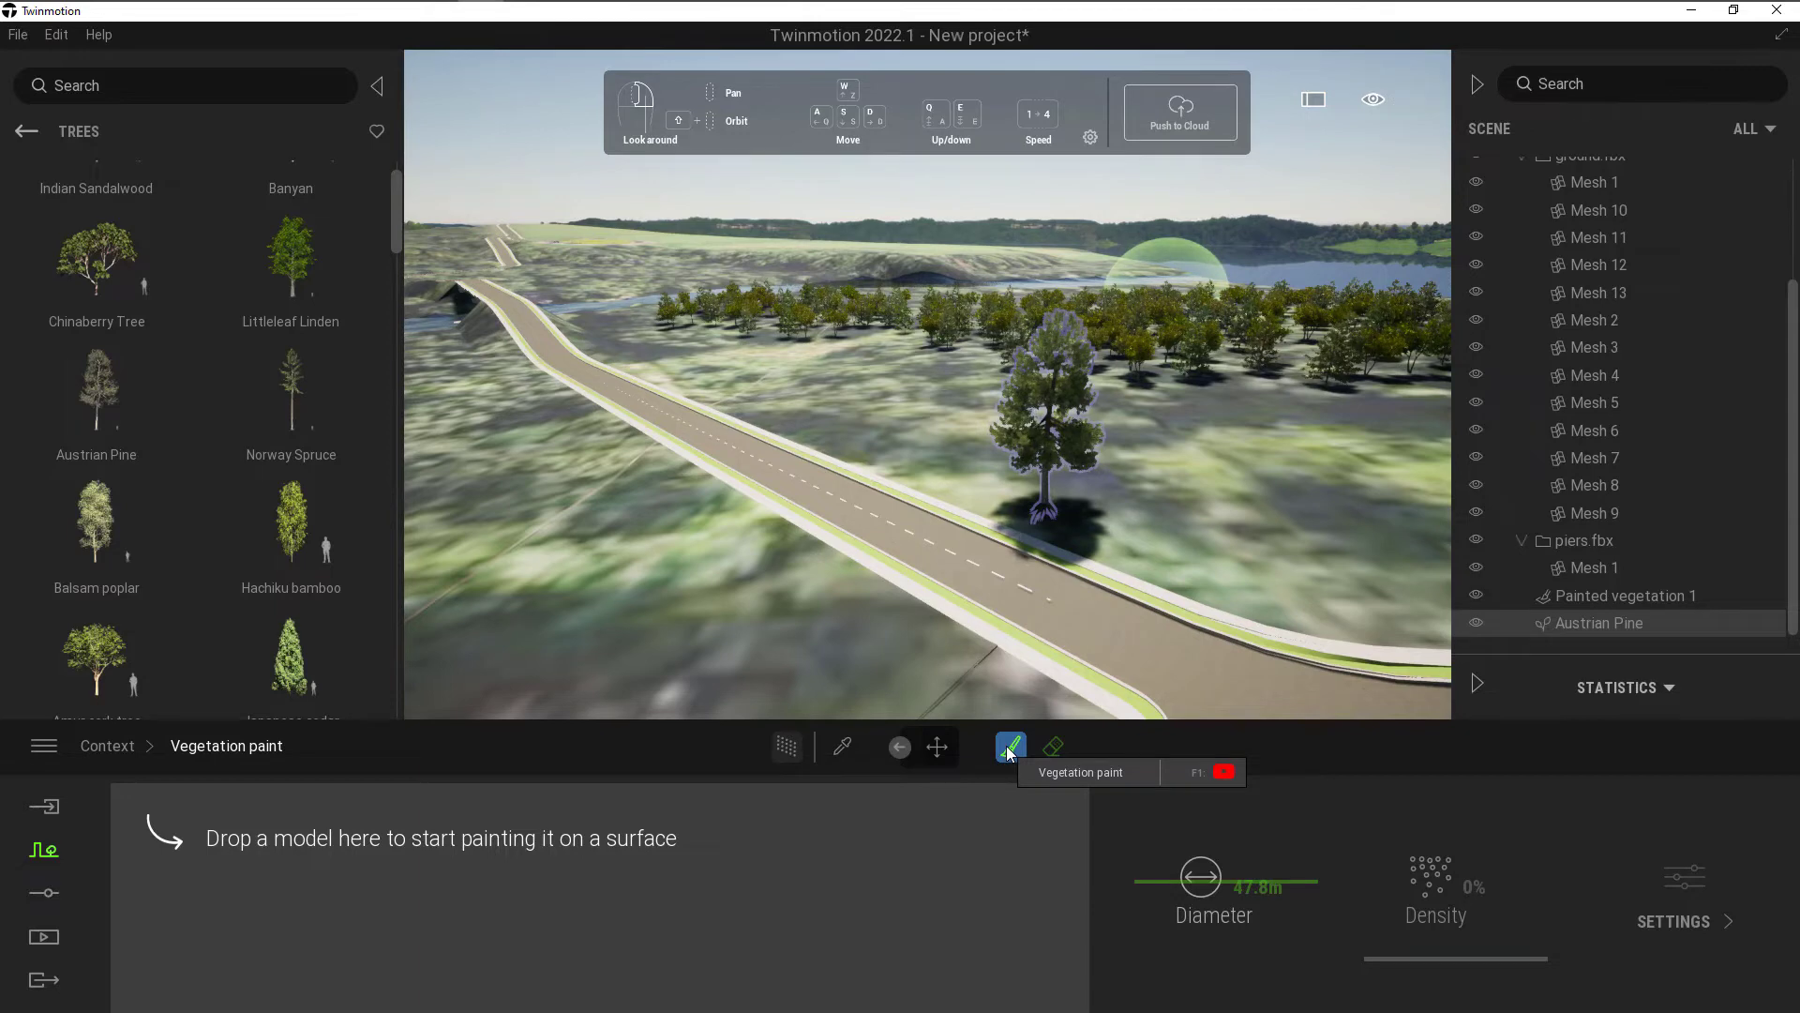
key("Escape")
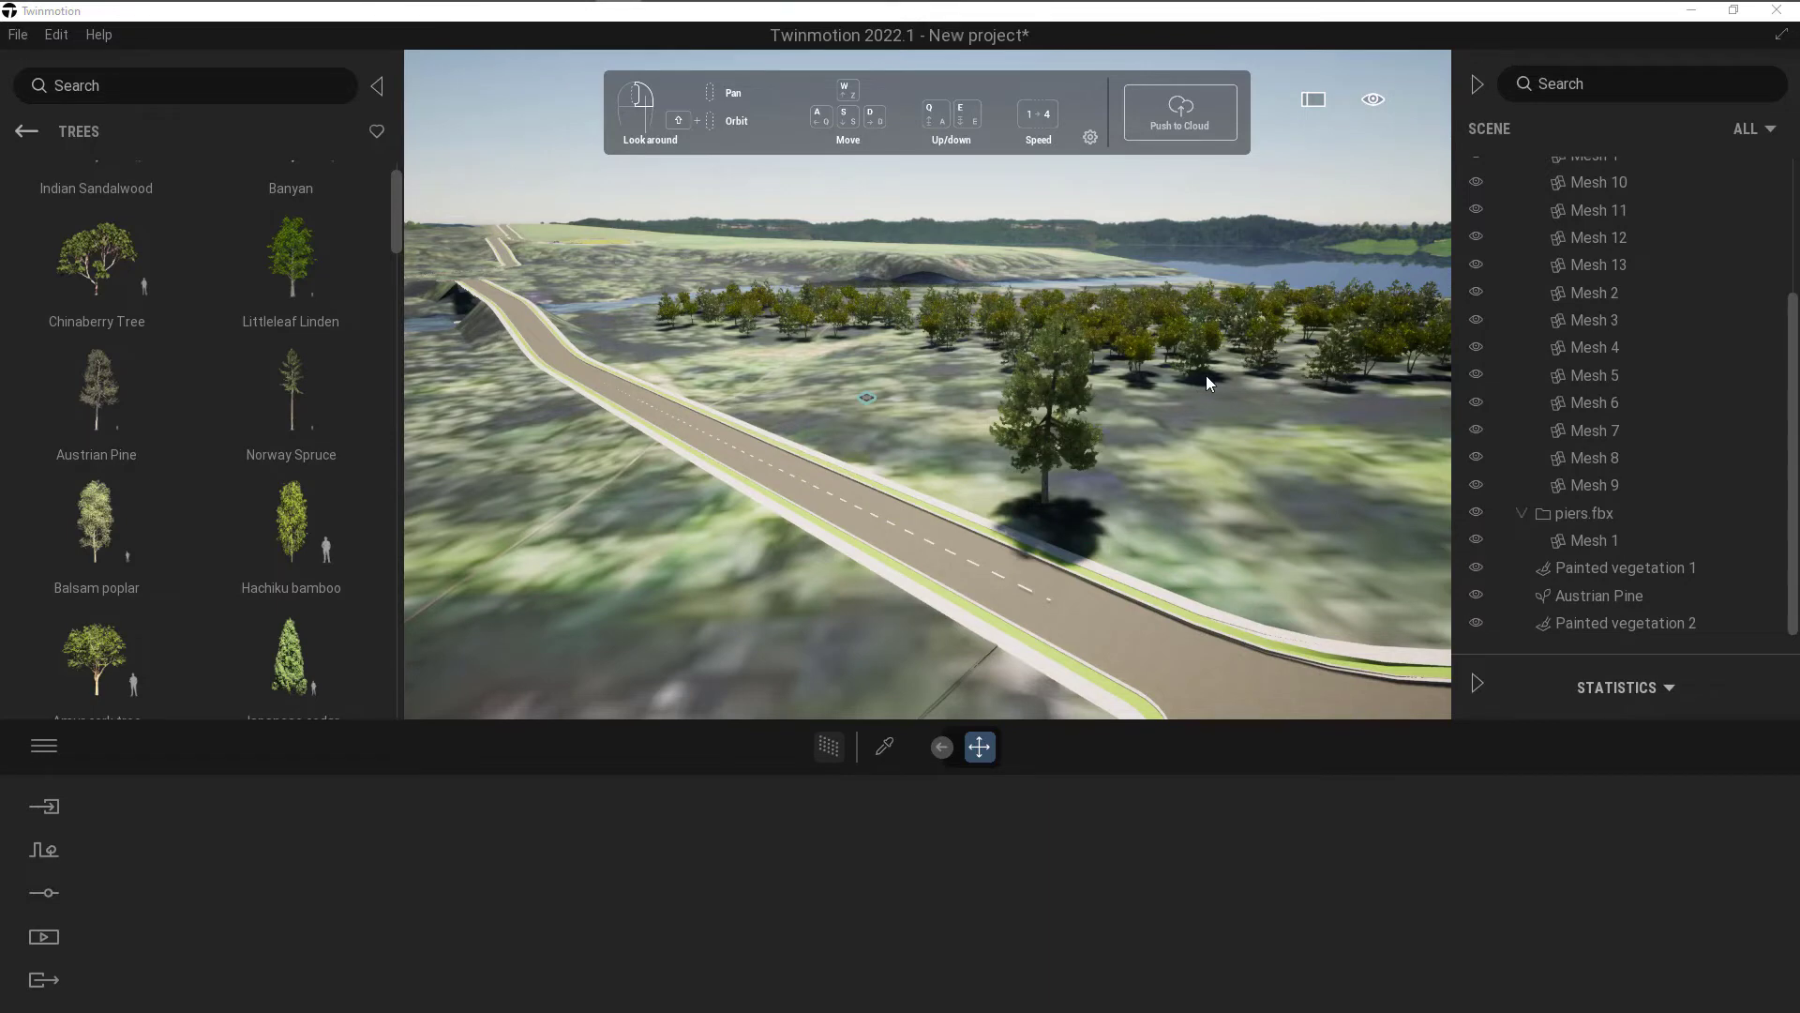
- Select the existing painted forest and check the density of its Colorado Spruce, Wild Grass 01 and European Mountain Ash
left_click(1201, 341)
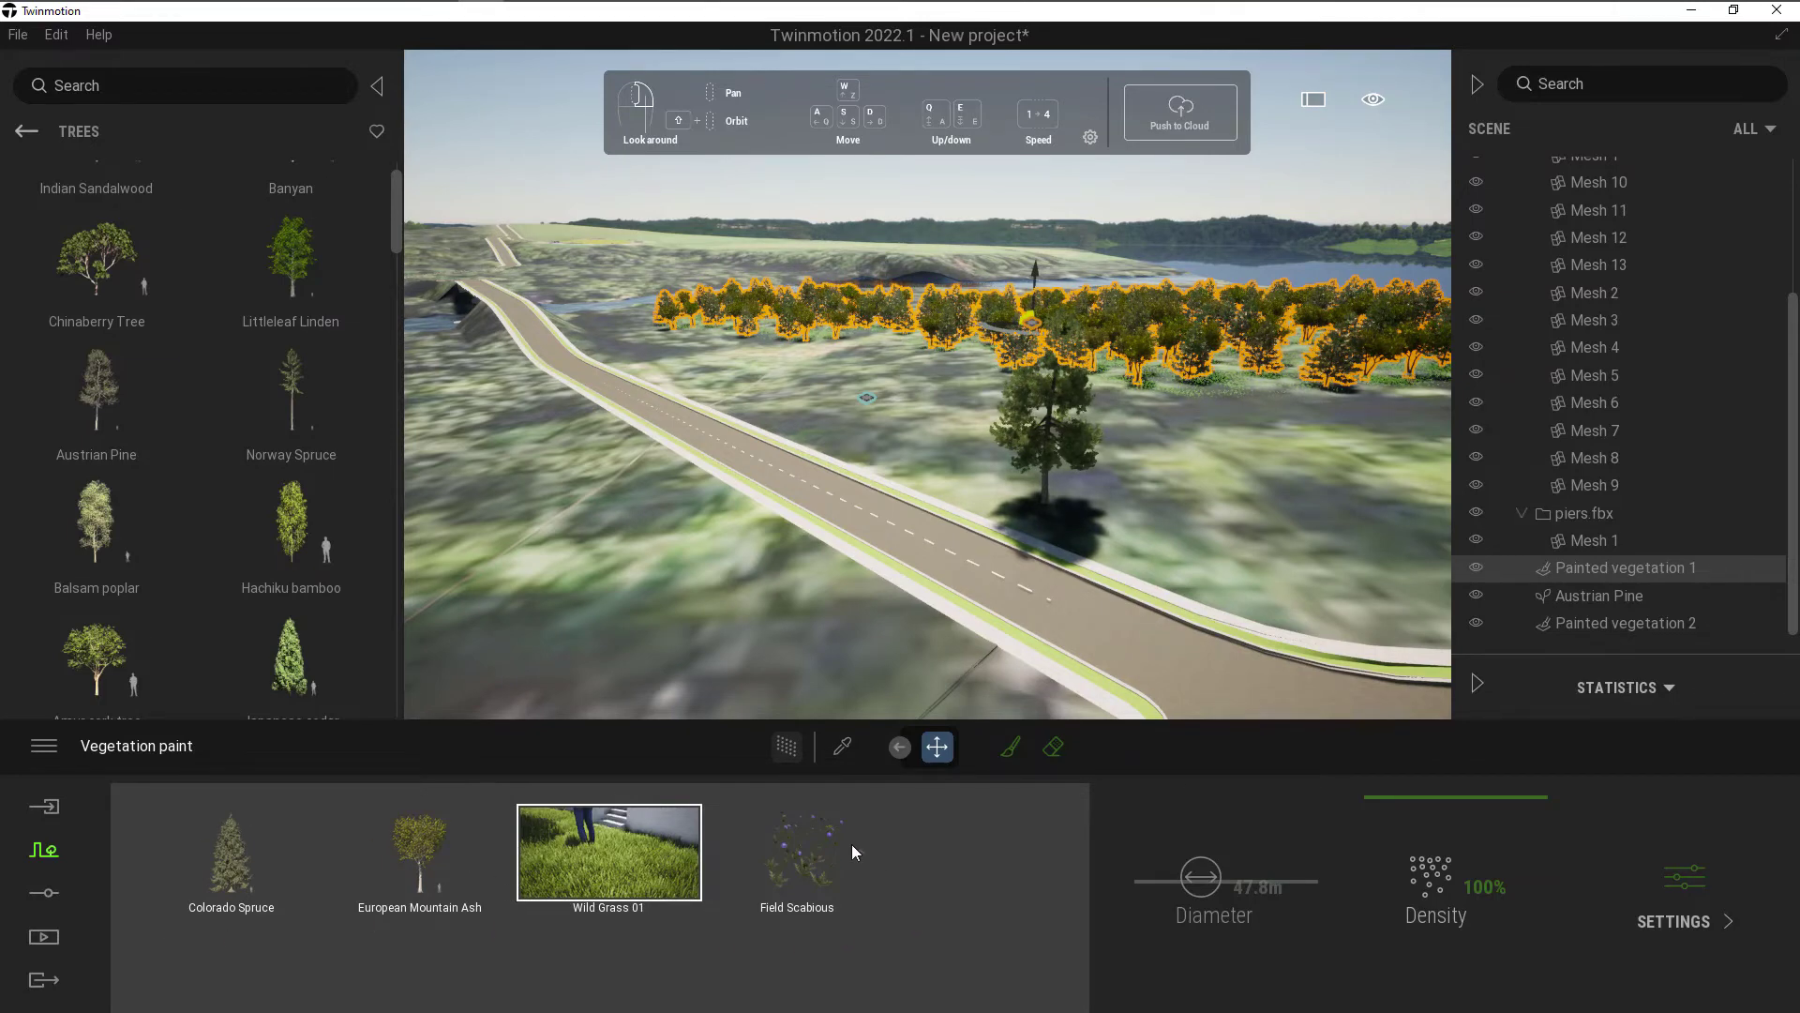
left_click(246, 878)
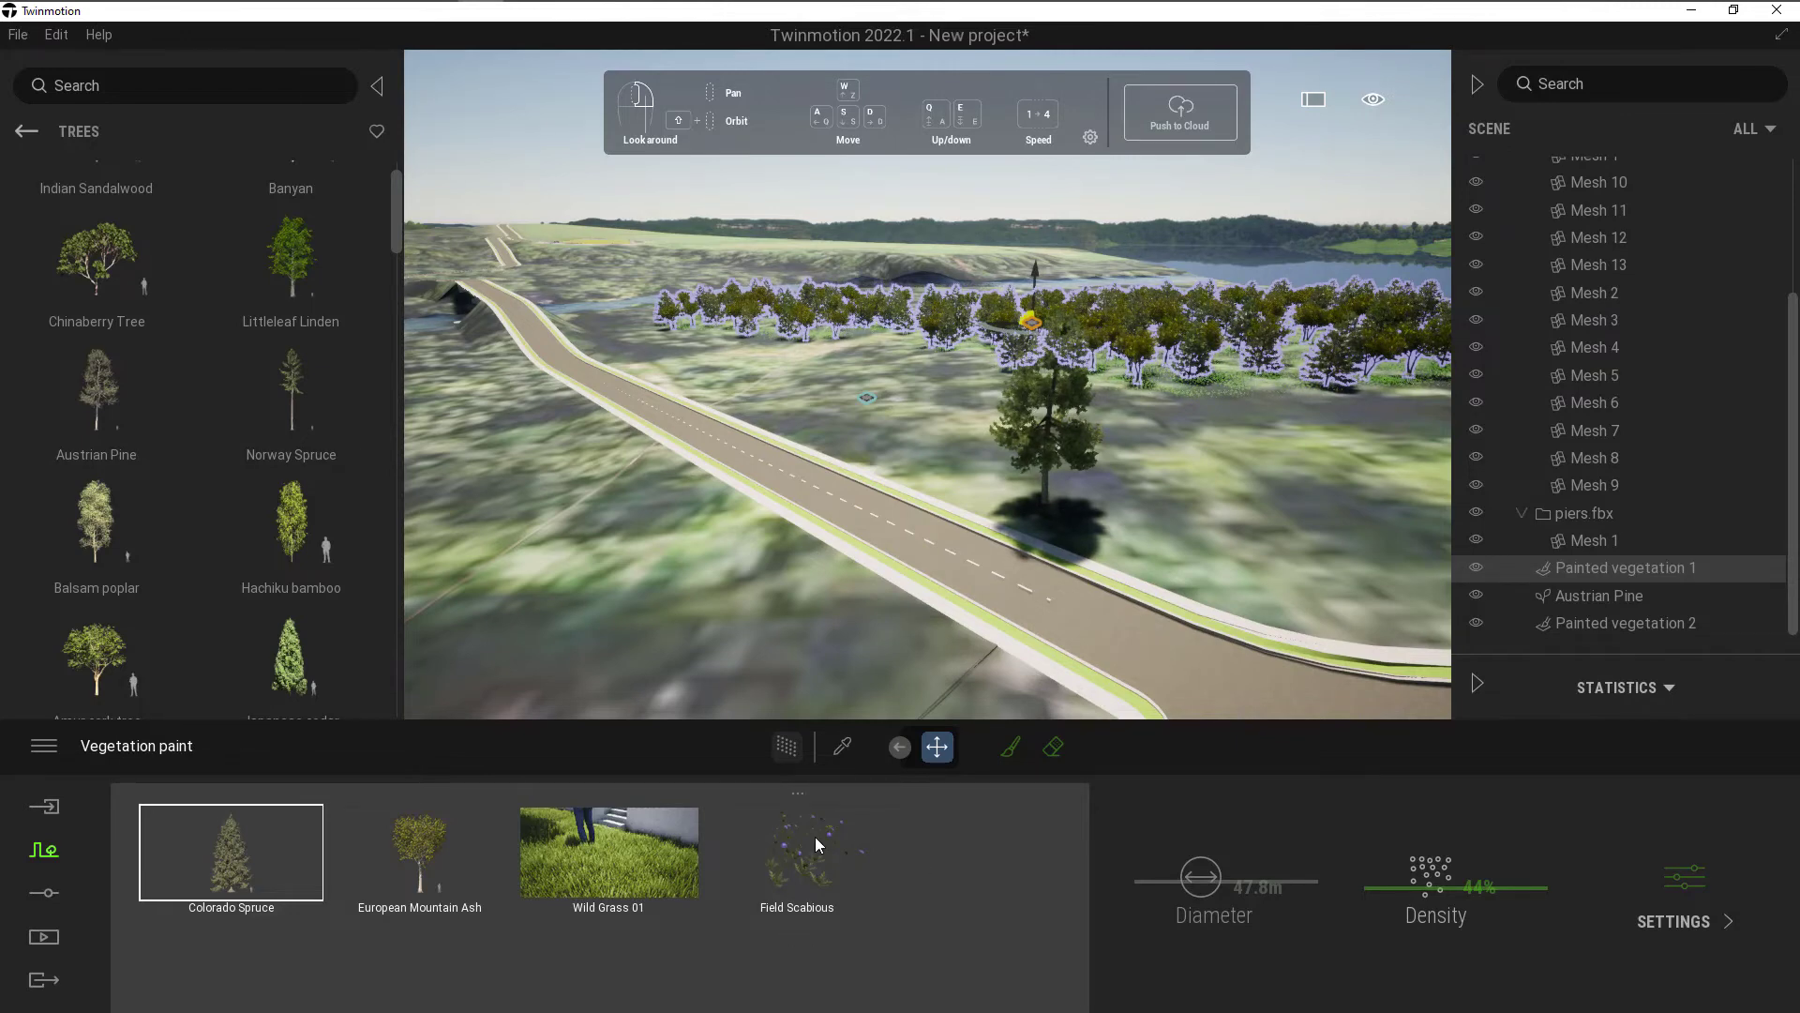
left_click(634, 862)
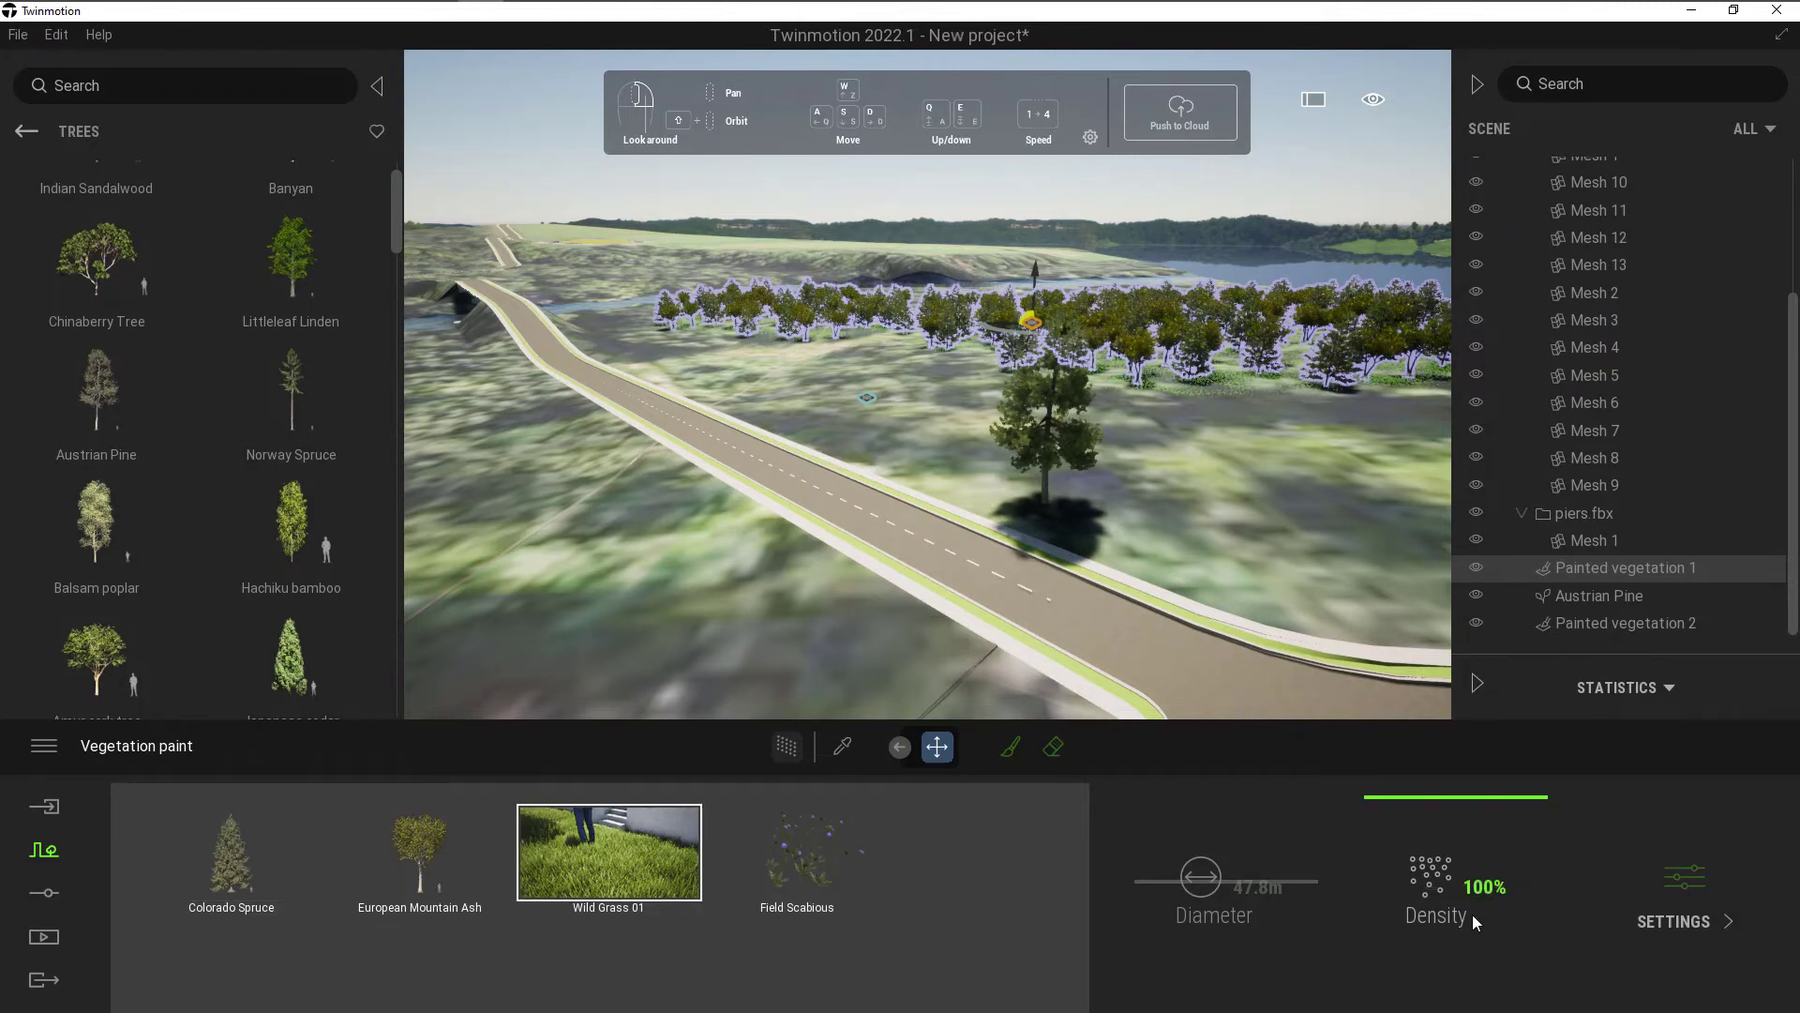
left_click(424, 887)
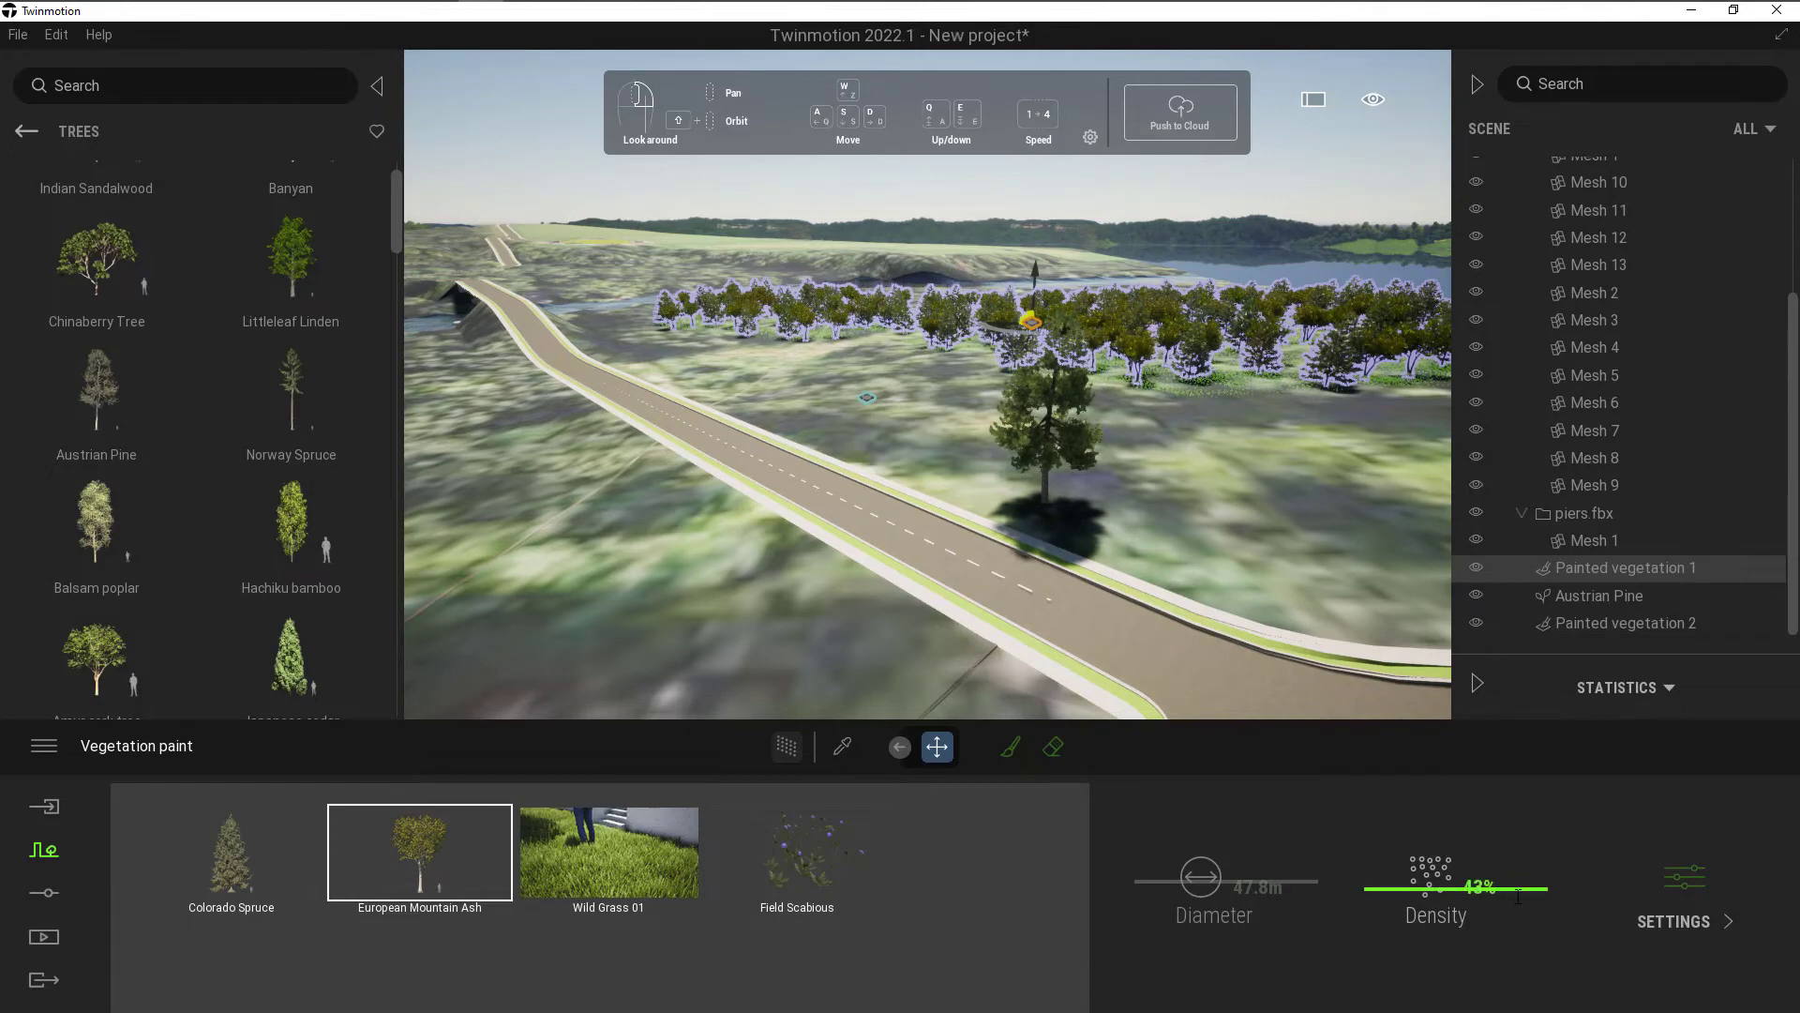
left_click(230, 896)
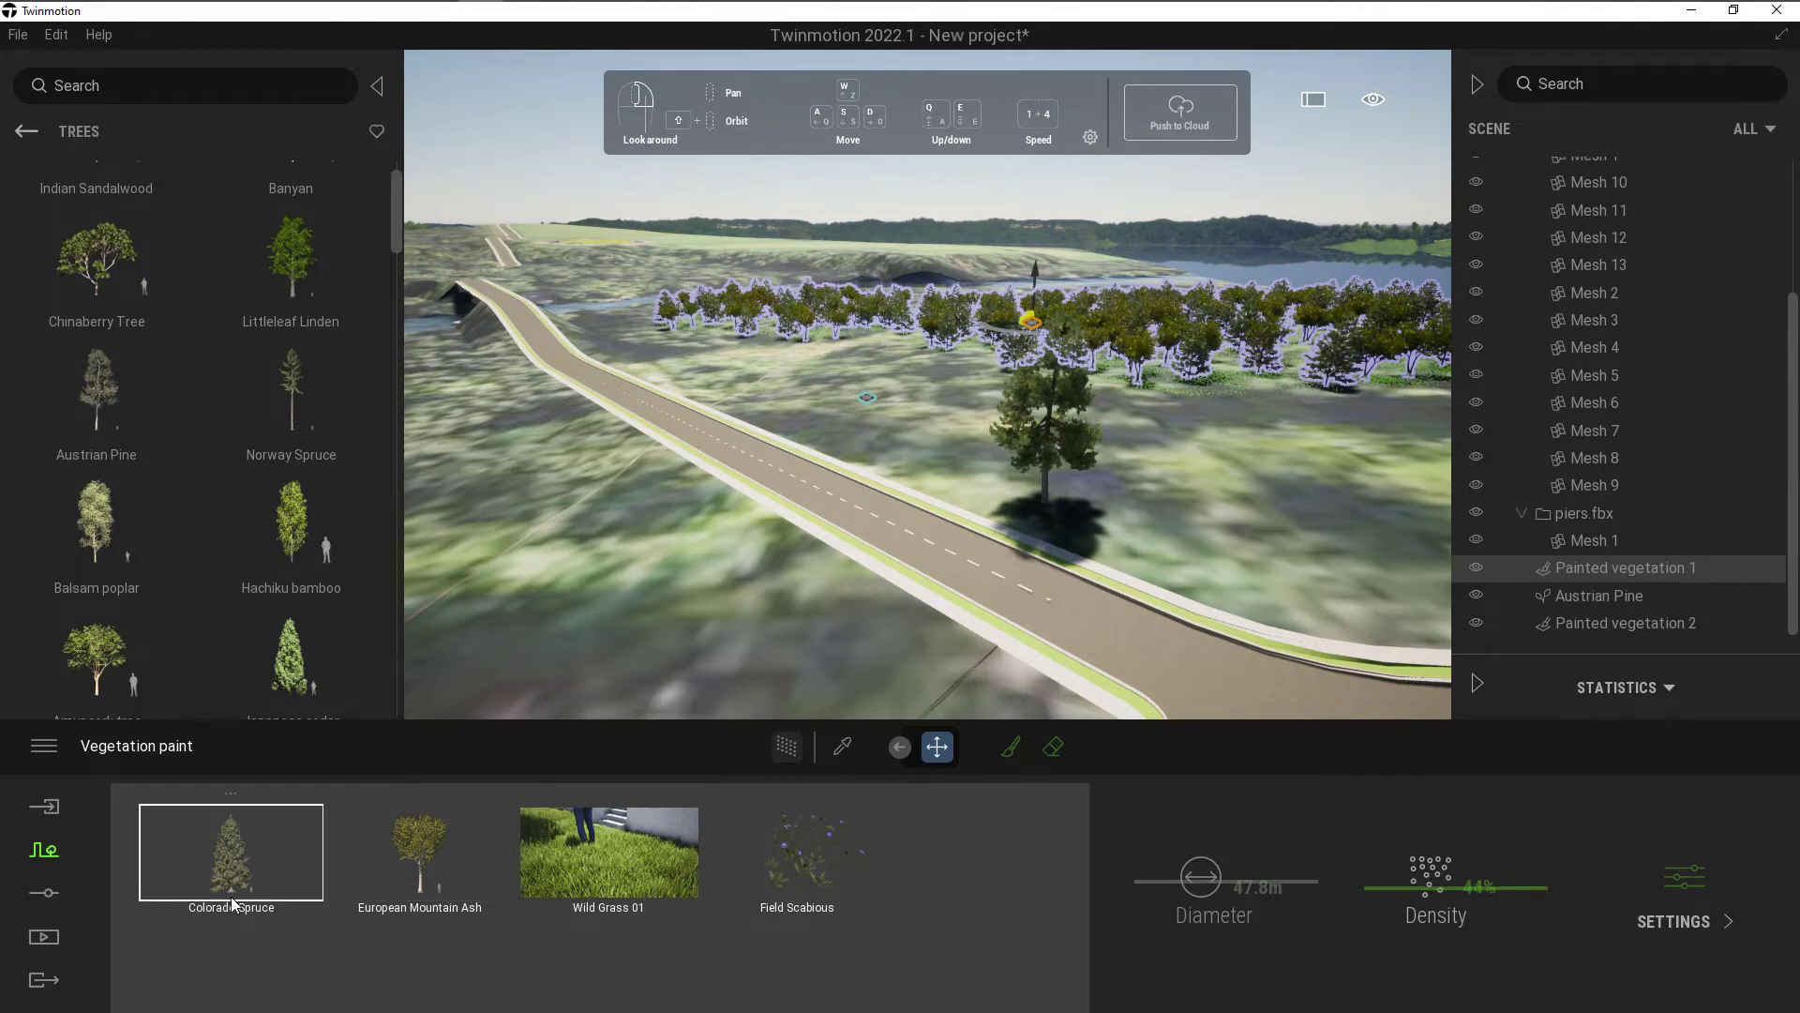
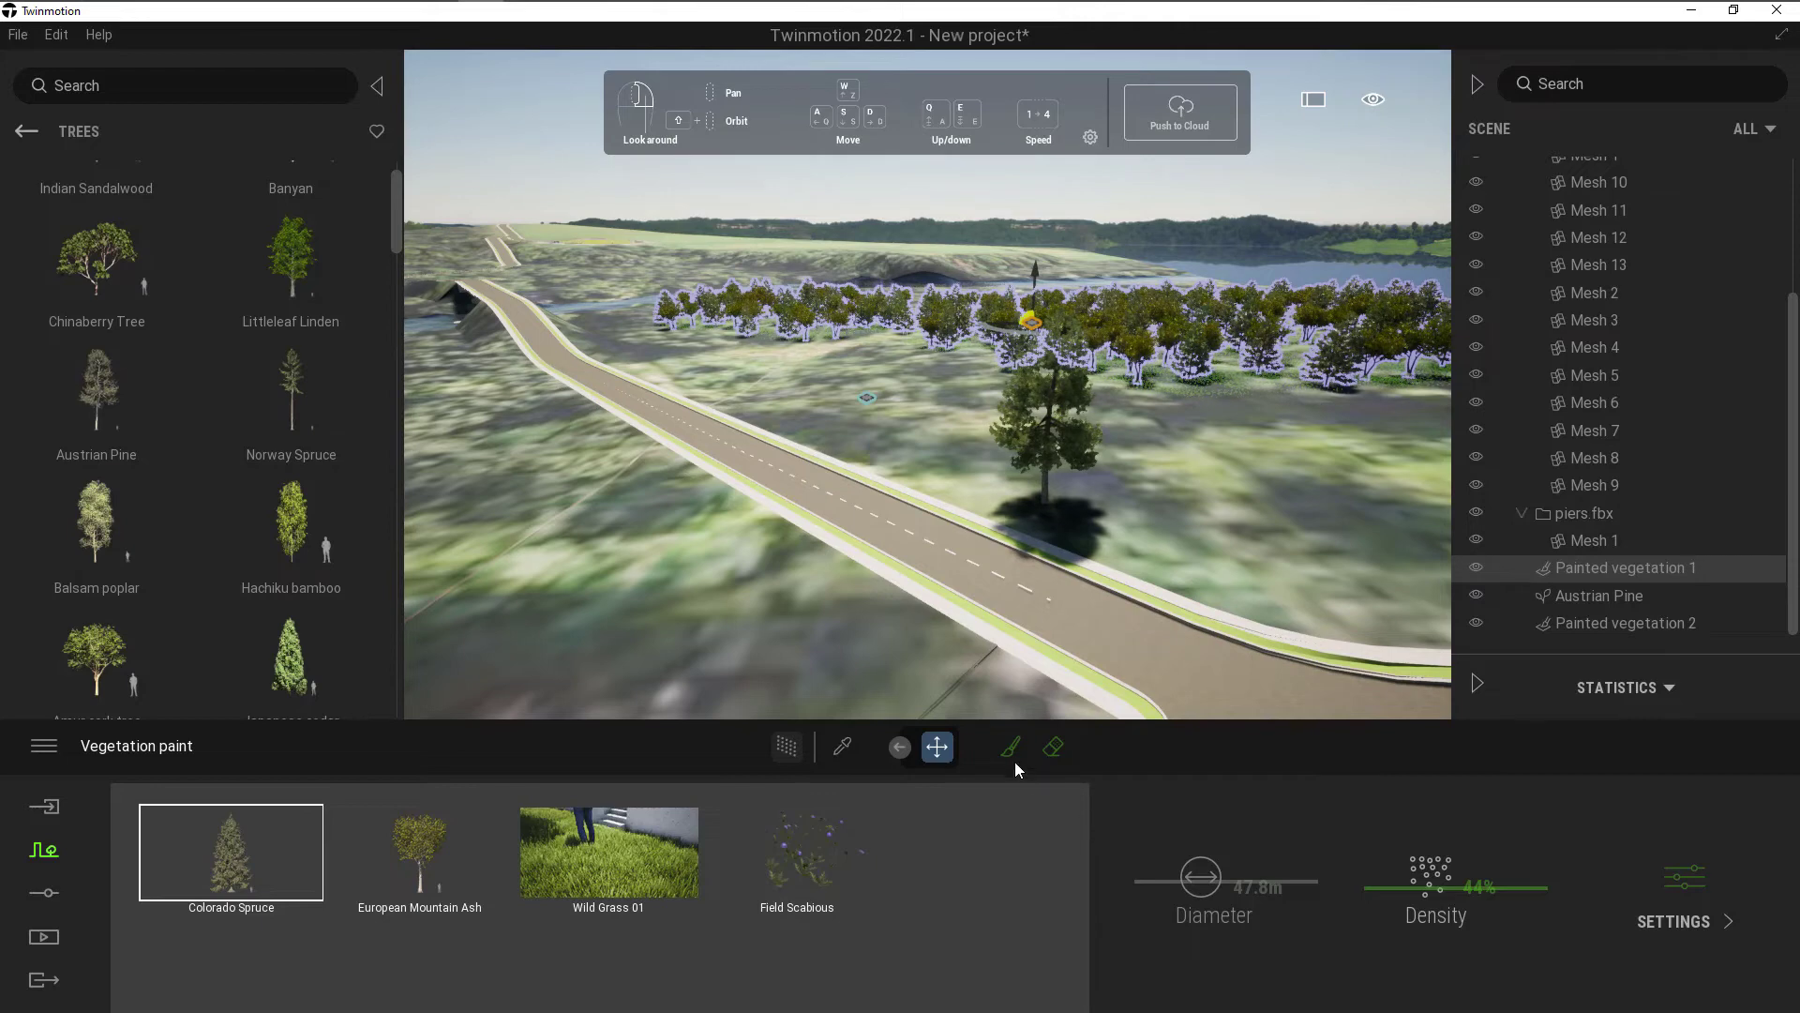
- Set the vegetation brush diameter to 30.3 m and paint the forest's plant mix around the pine up to the road
left_click(1015, 759)
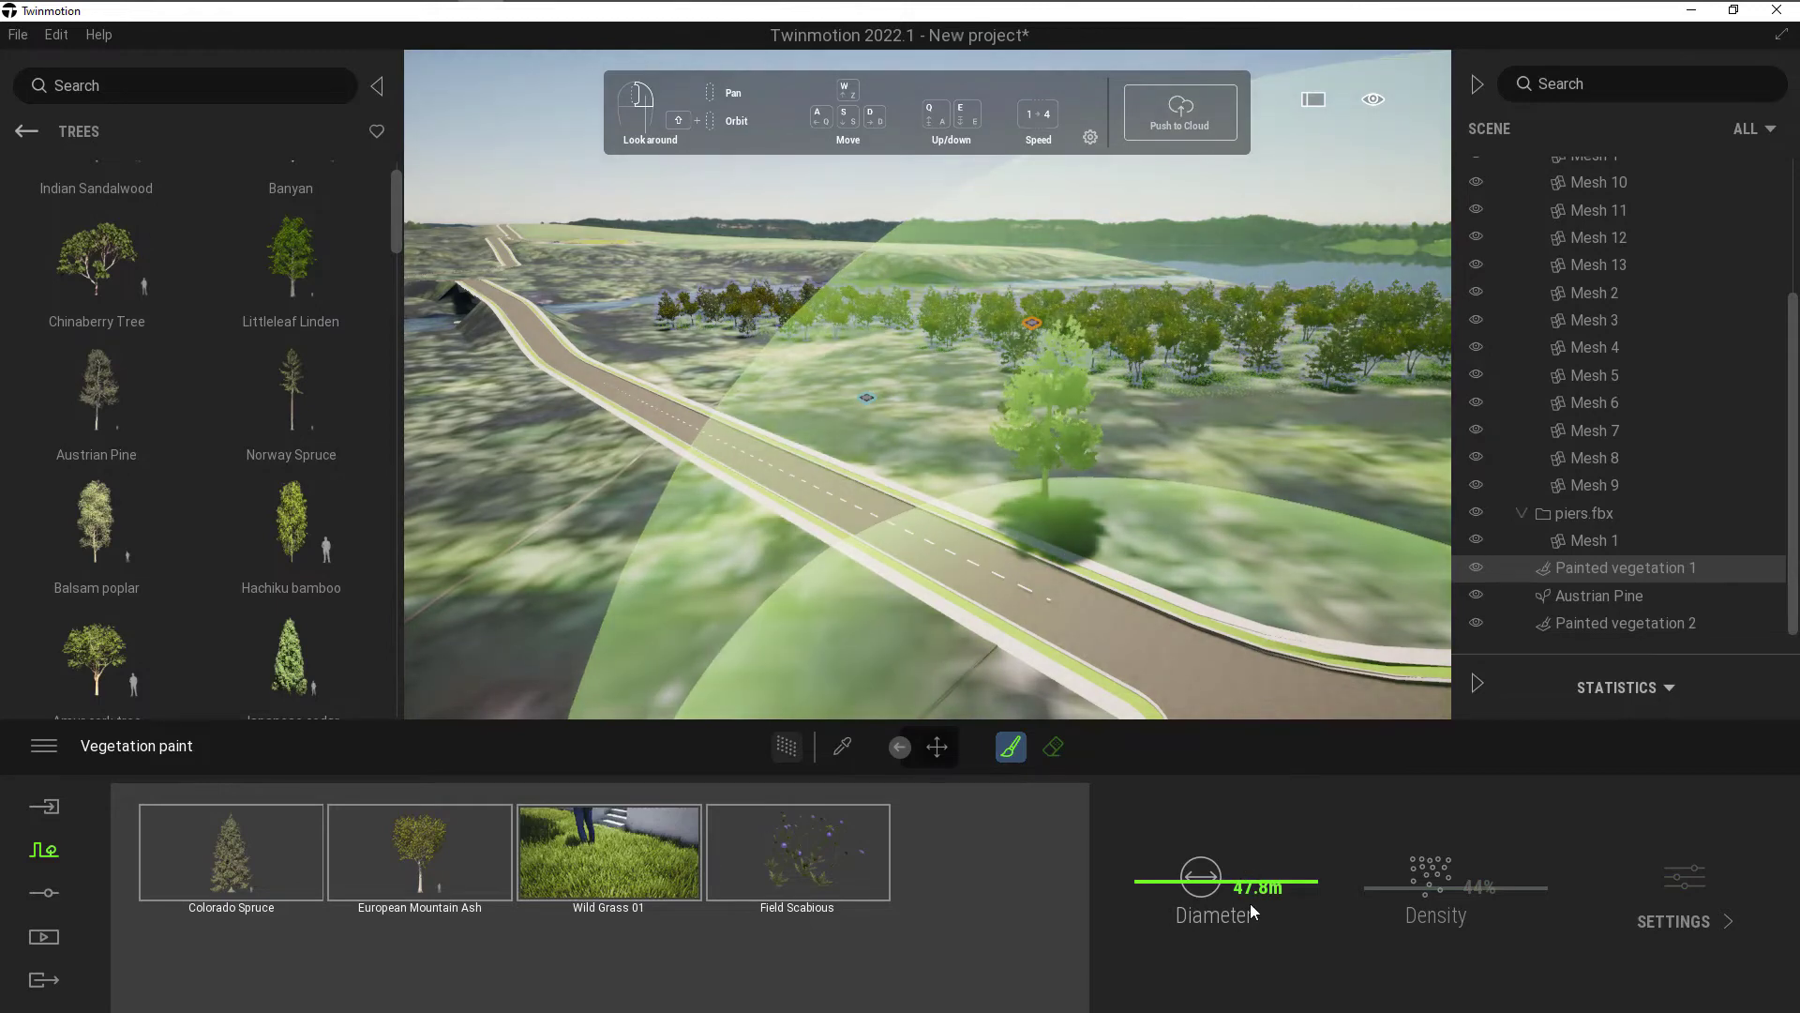
left_click_drag(1234, 889, 1219, 907)
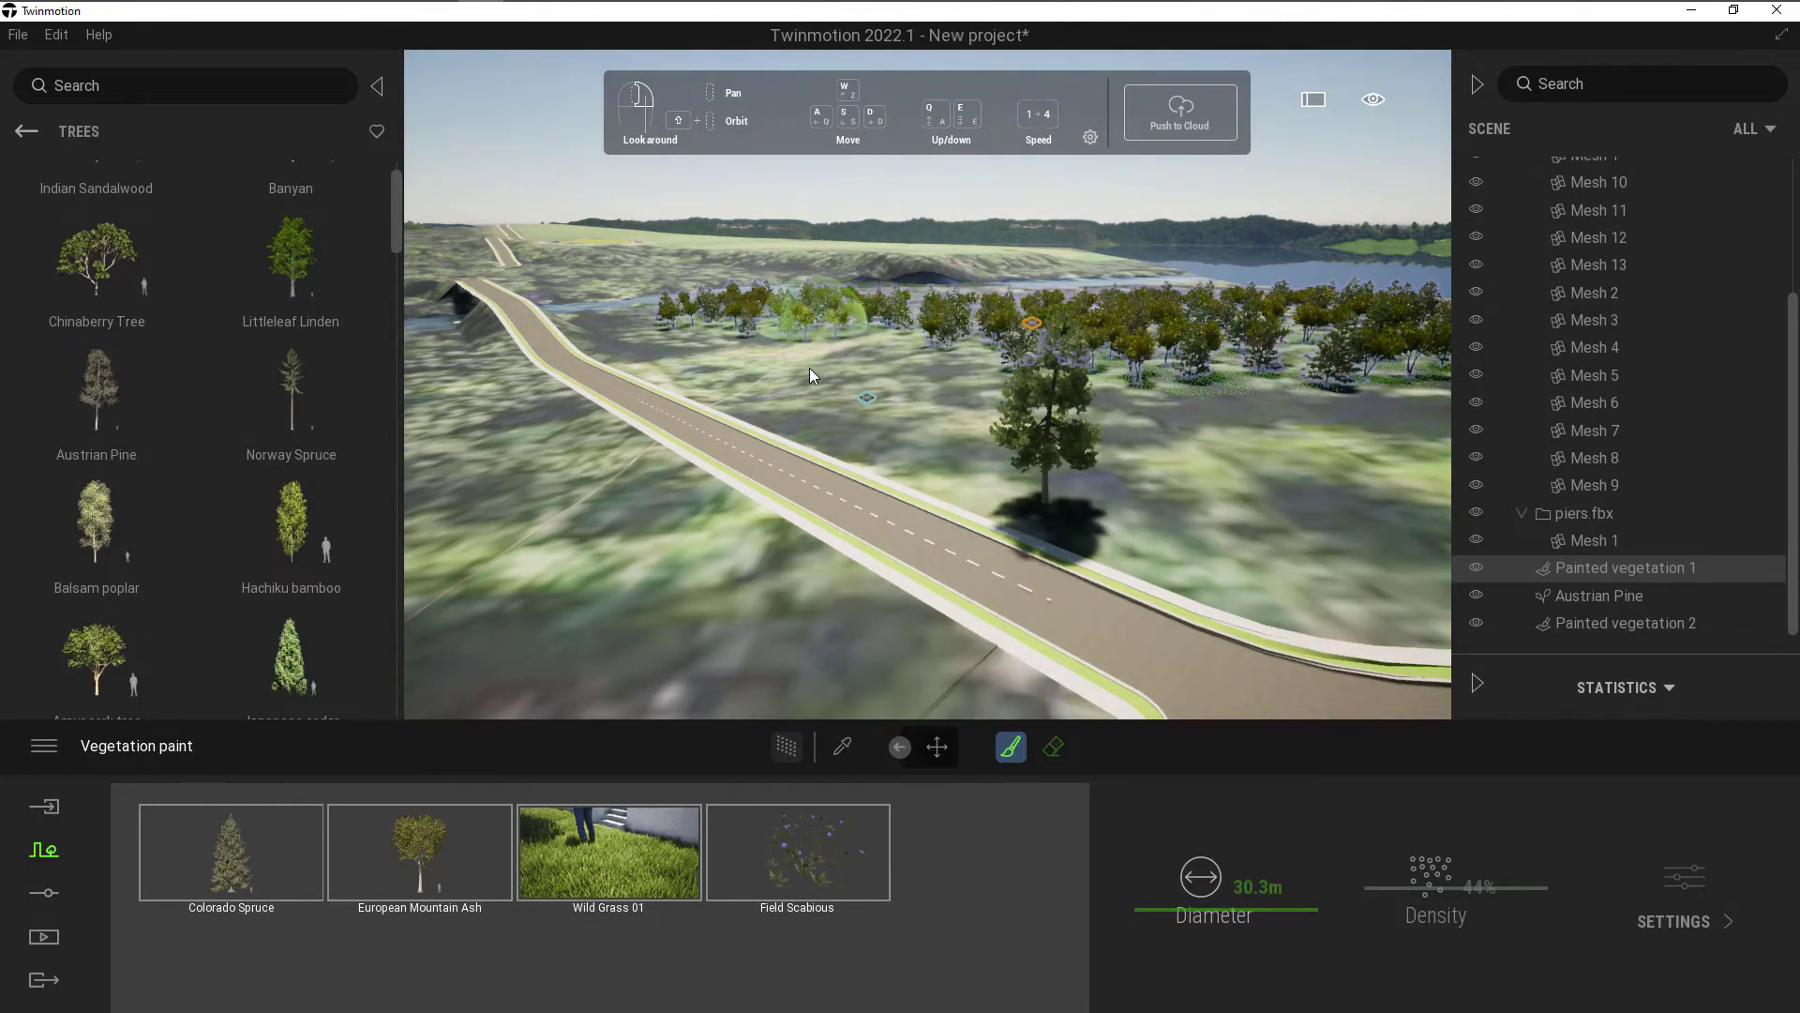
left_click(874, 410)
mouse_move(958, 447)
left_mouse_down()
mouse_move(1090, 487)
mouse_move(1162, 405)
mouse_move(1198, 398)
mouse_move(1206, 417)
mouse_move(1233, 353)
mouse_move(1345, 367)
left_mouse_up()
key("Escape")
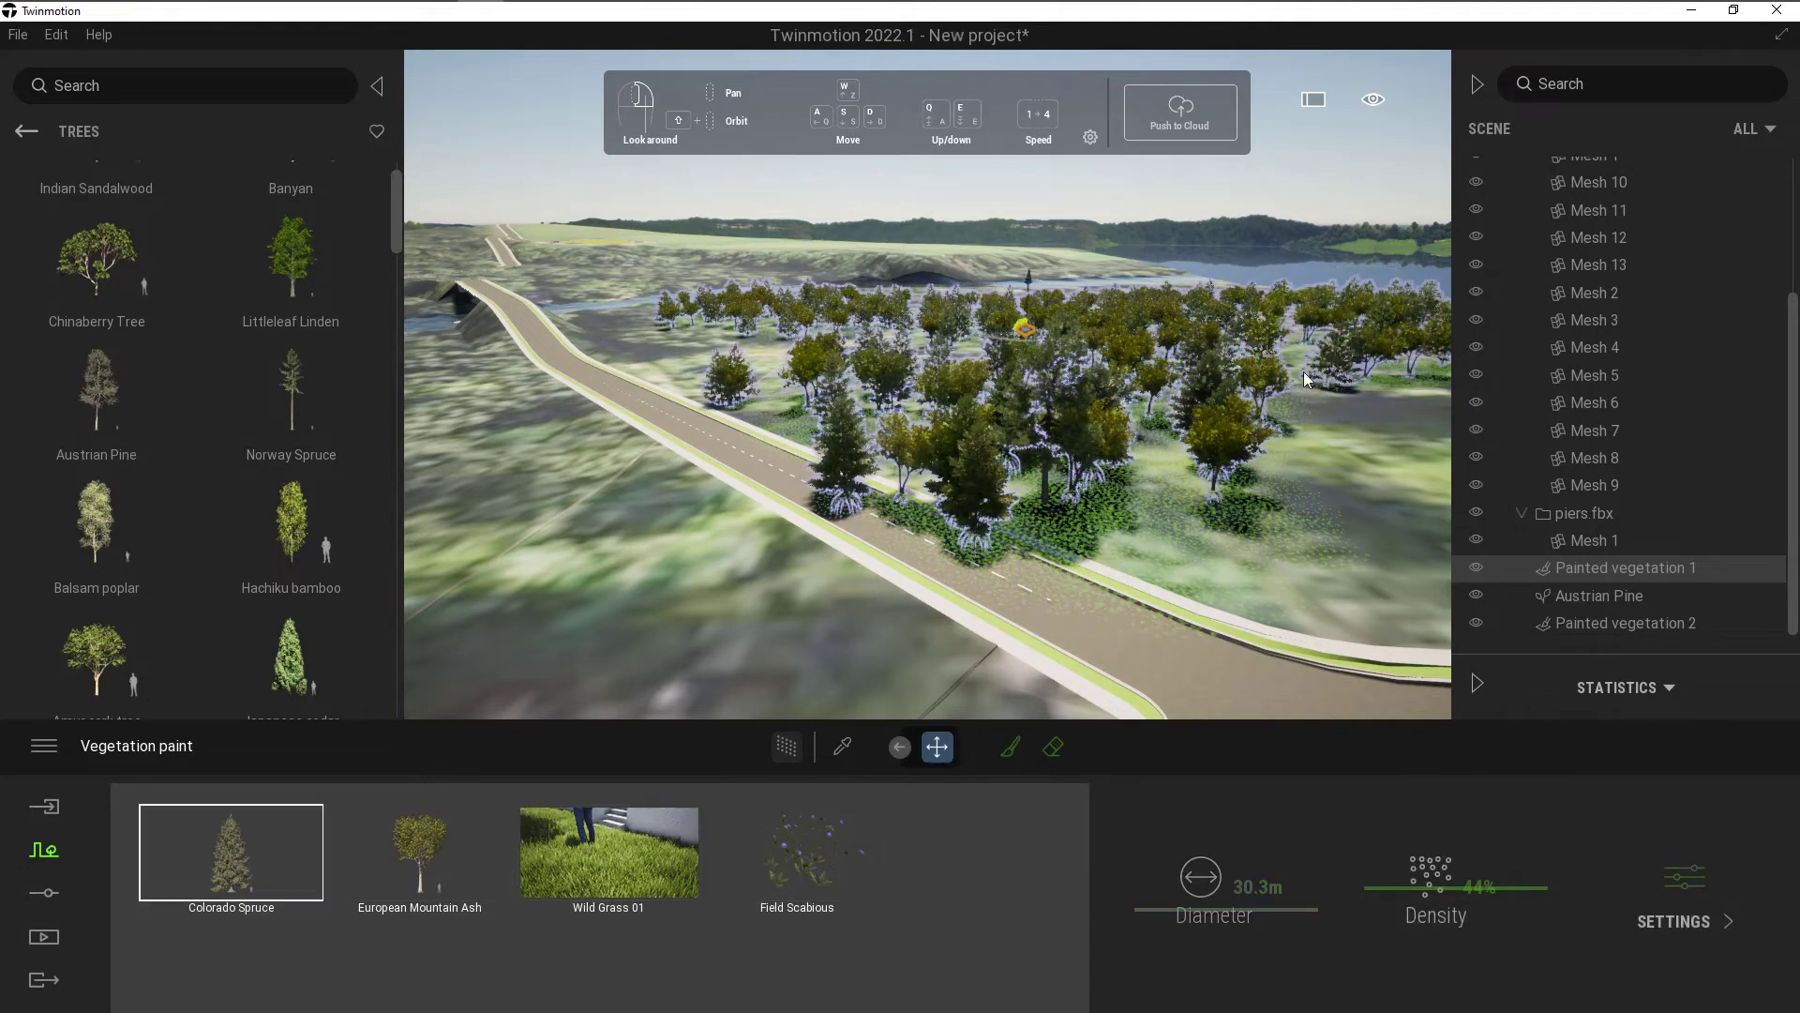
- Examine the newly painted trees, grass and flowers up close, including where they meet and overlap the road
scroll(1072, 524, "up", 5)
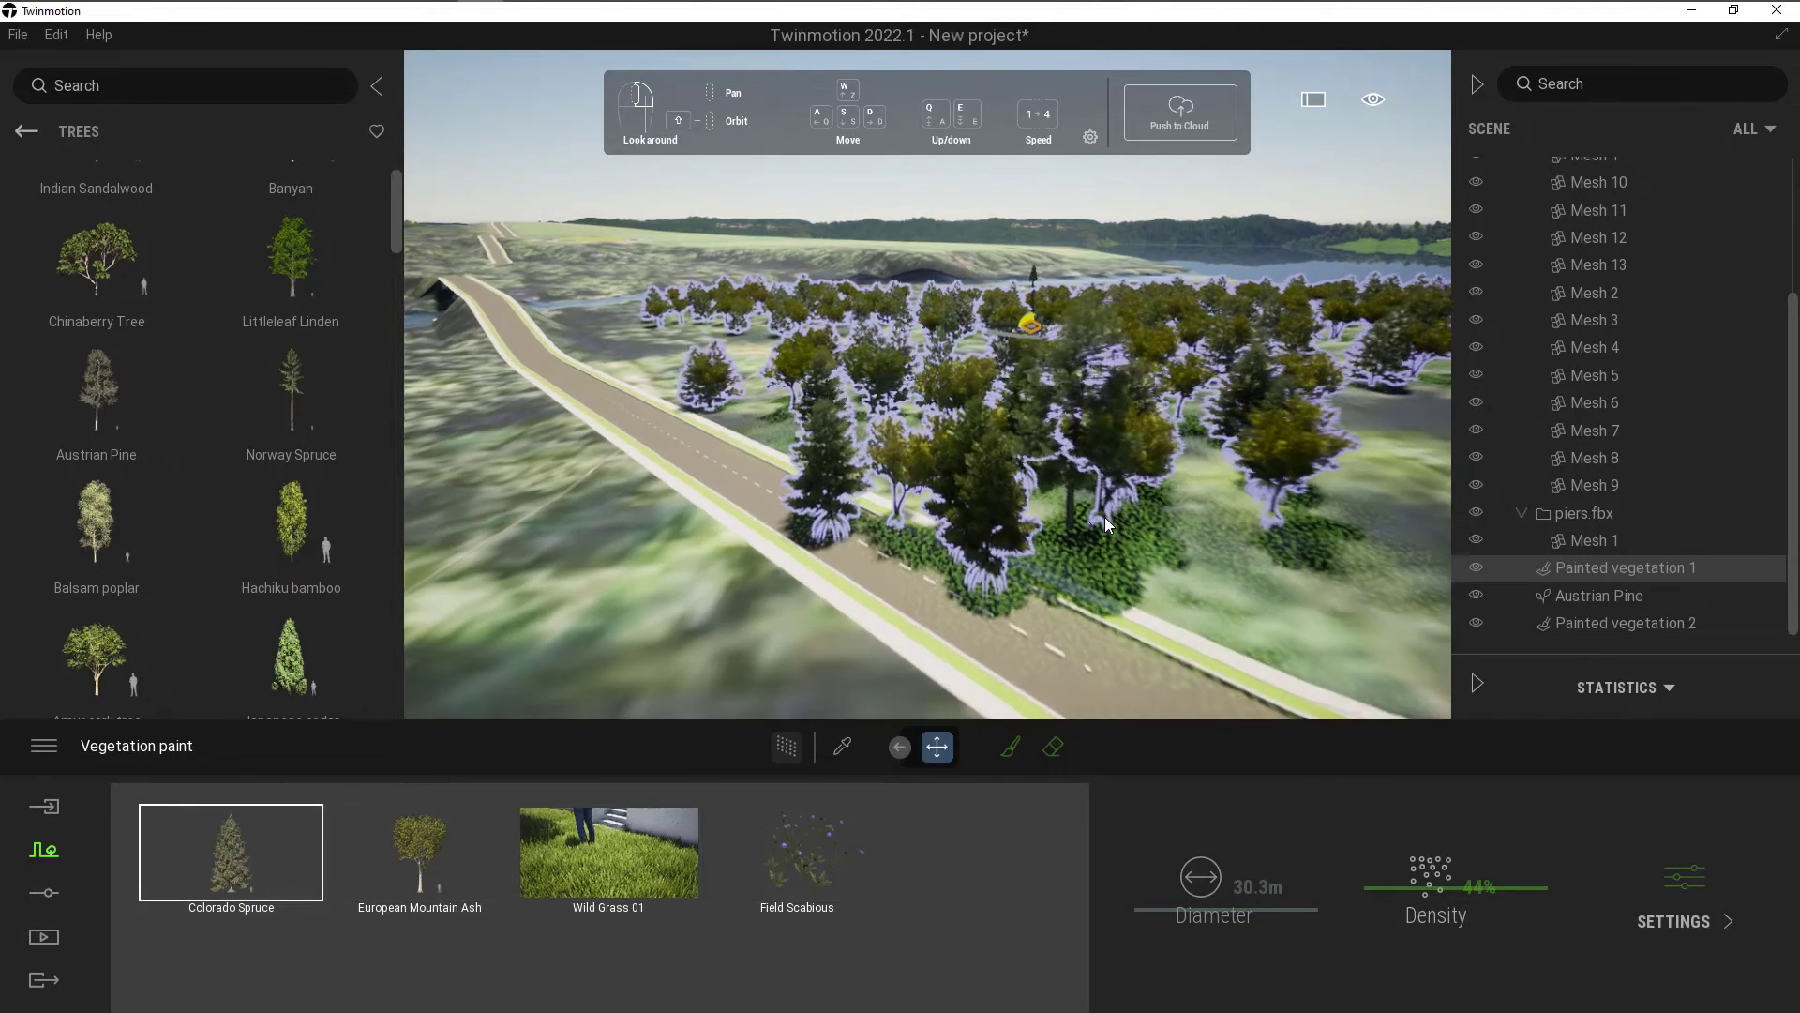
scroll(893, 490, "up", 5)
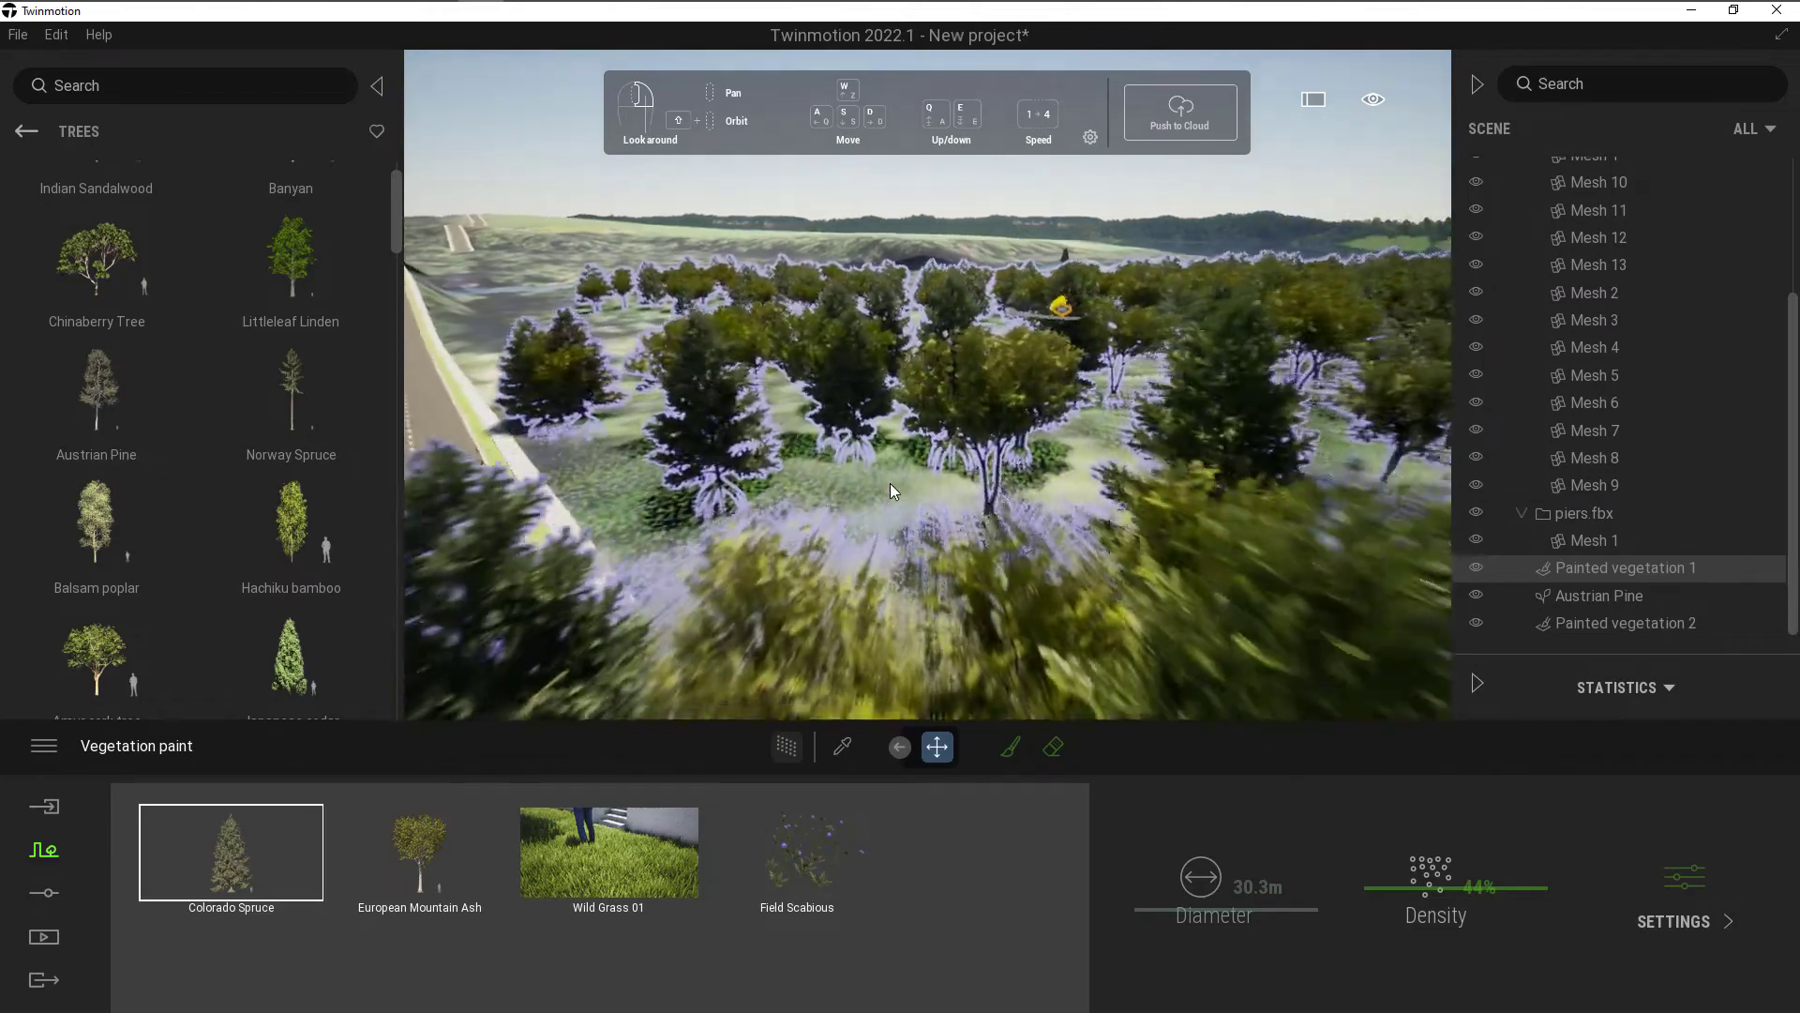
scroll(970, 620, "up", 5)
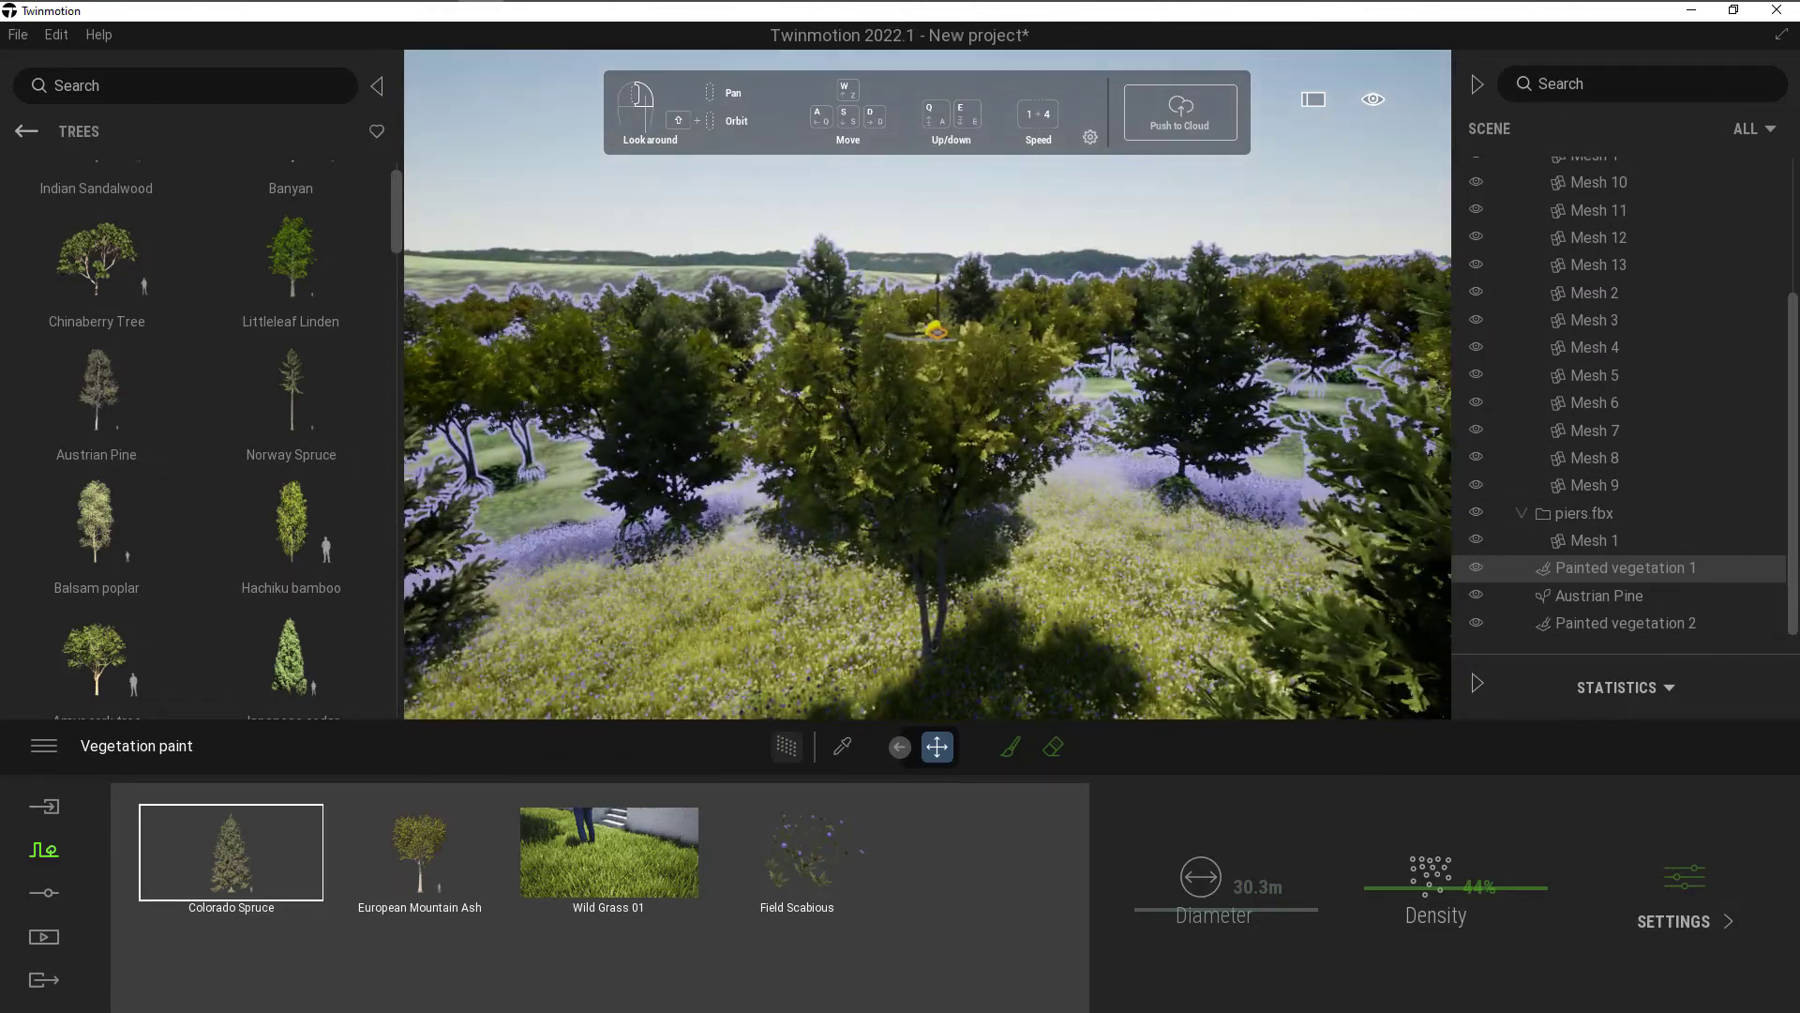
scroll(924, 675, "up", 4)
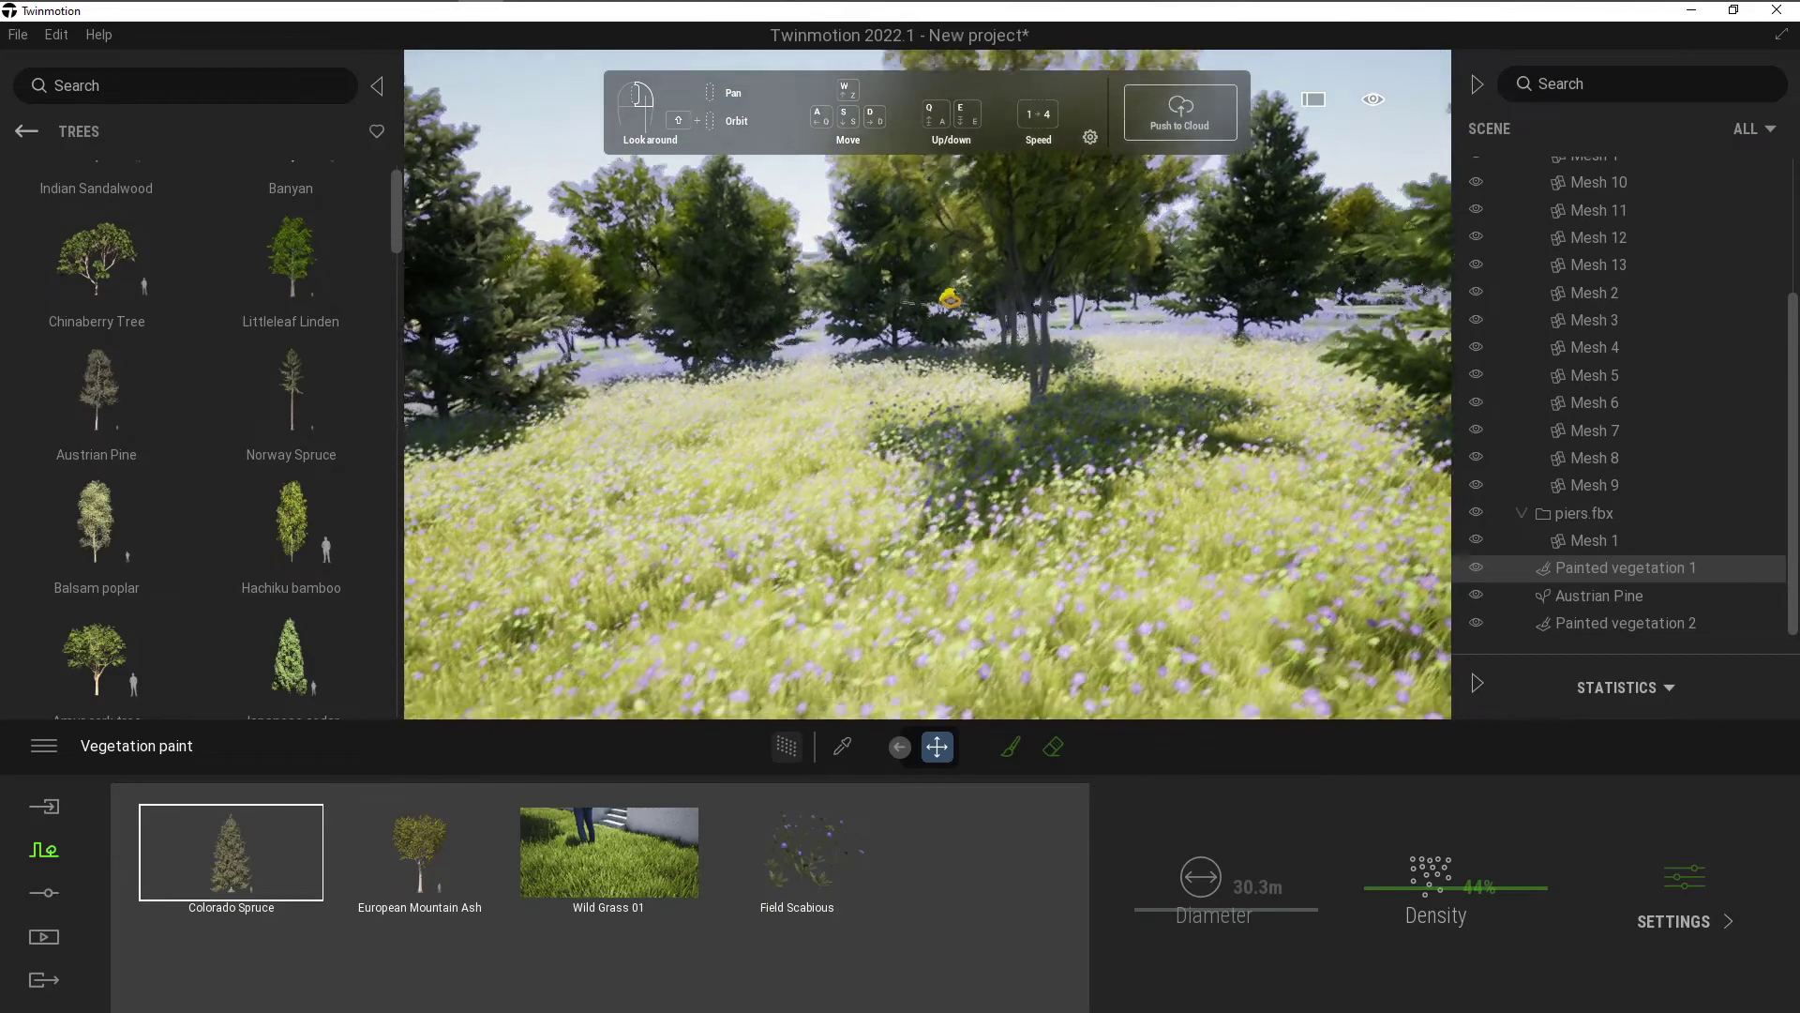
left_click_drag(1183, 623, 1005, 595)
left_click_drag(917, 297, 1199, 361)
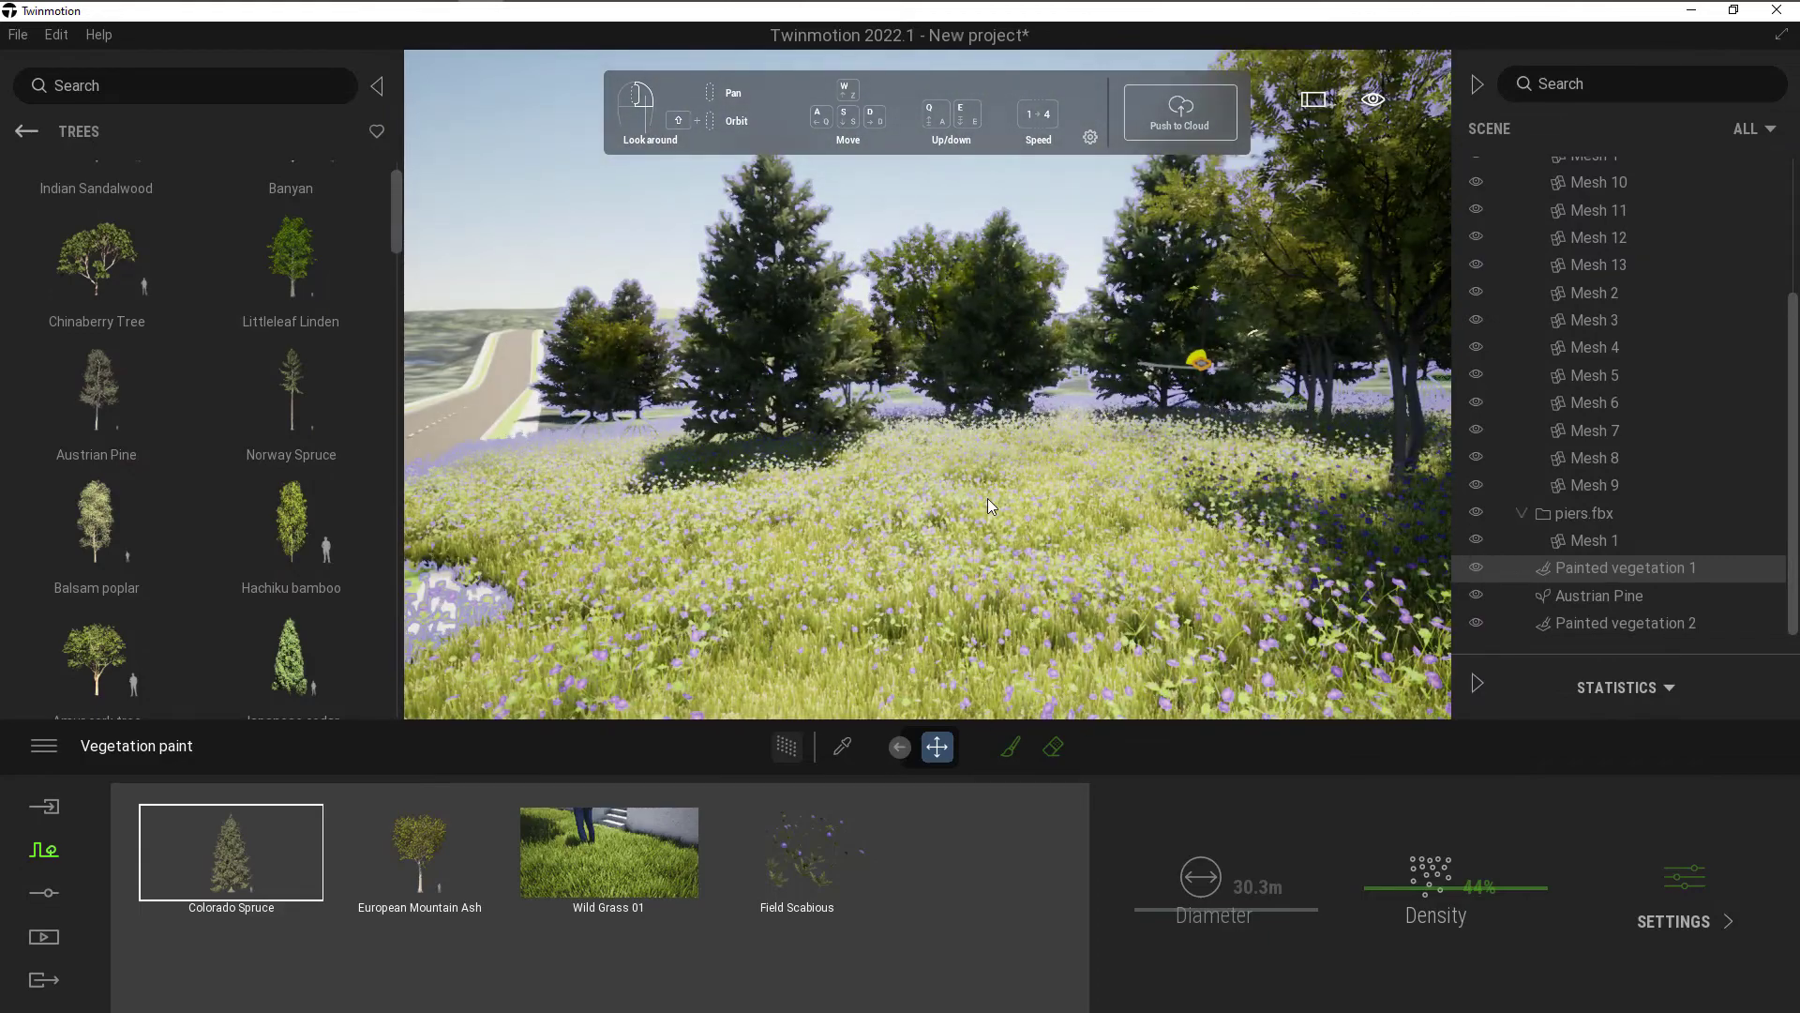
scroll(1056, 495, "up", 5)
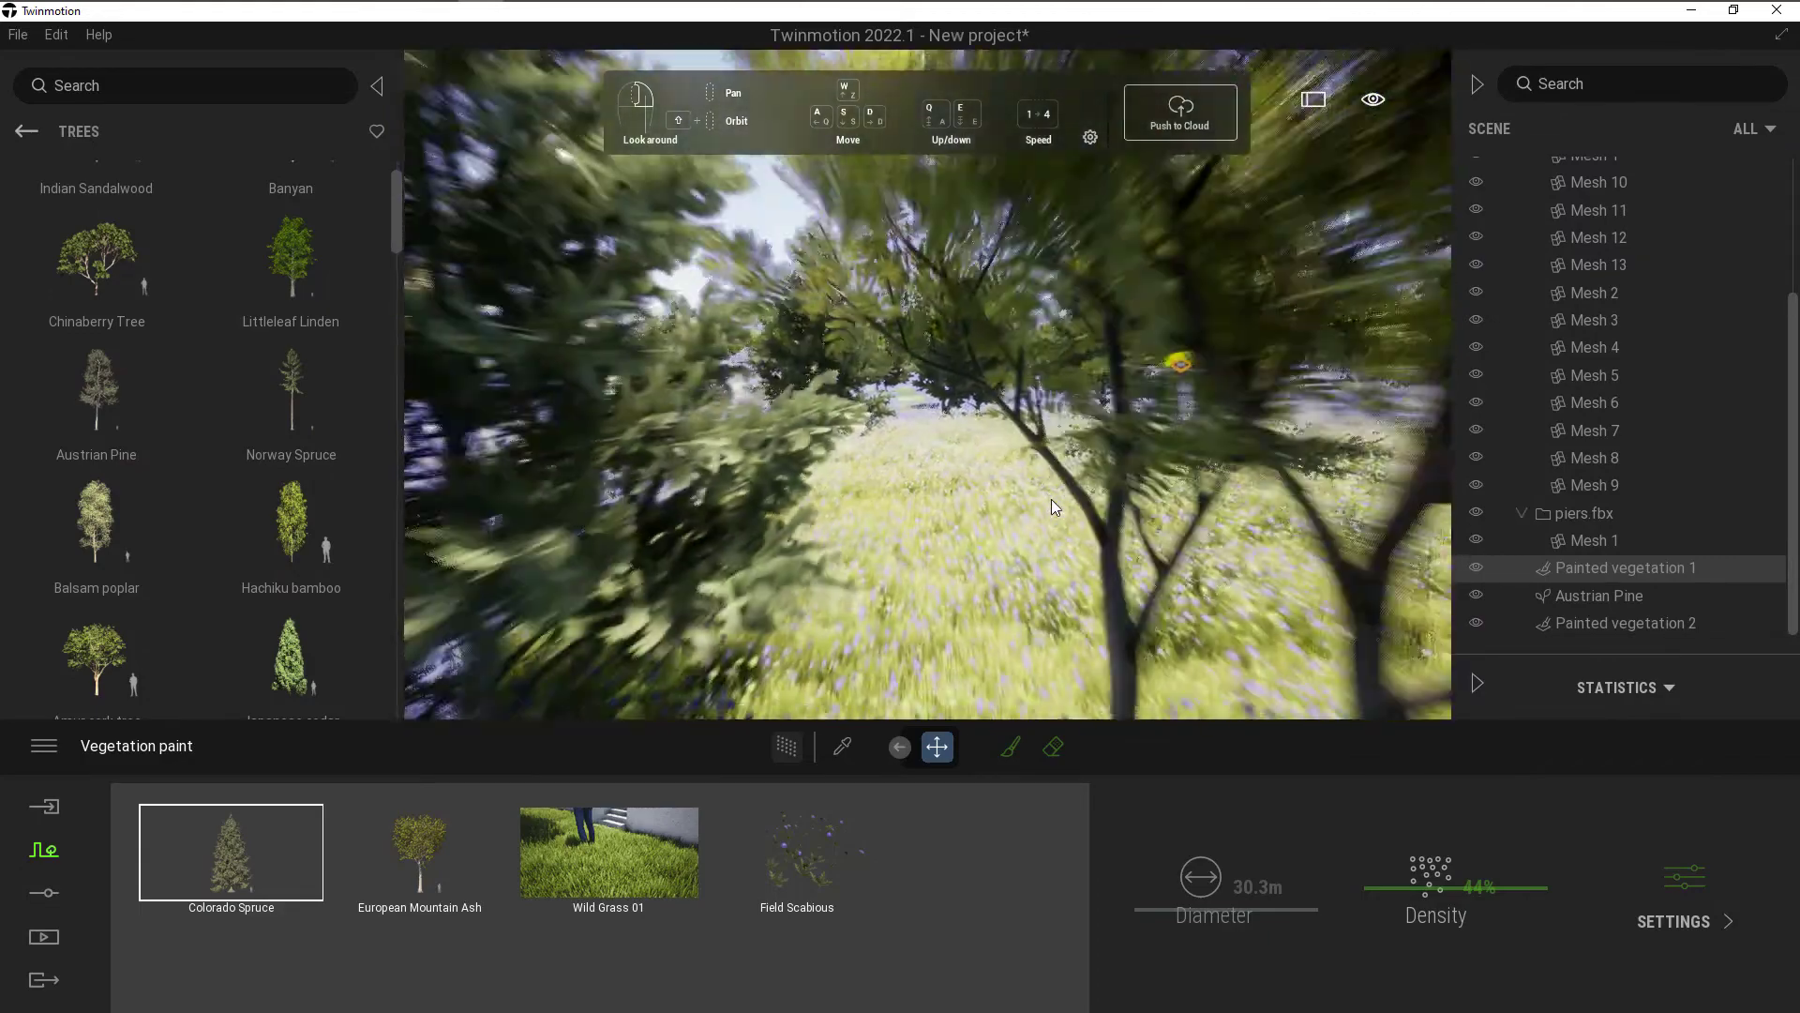
scroll(979, 357, "down", 5)
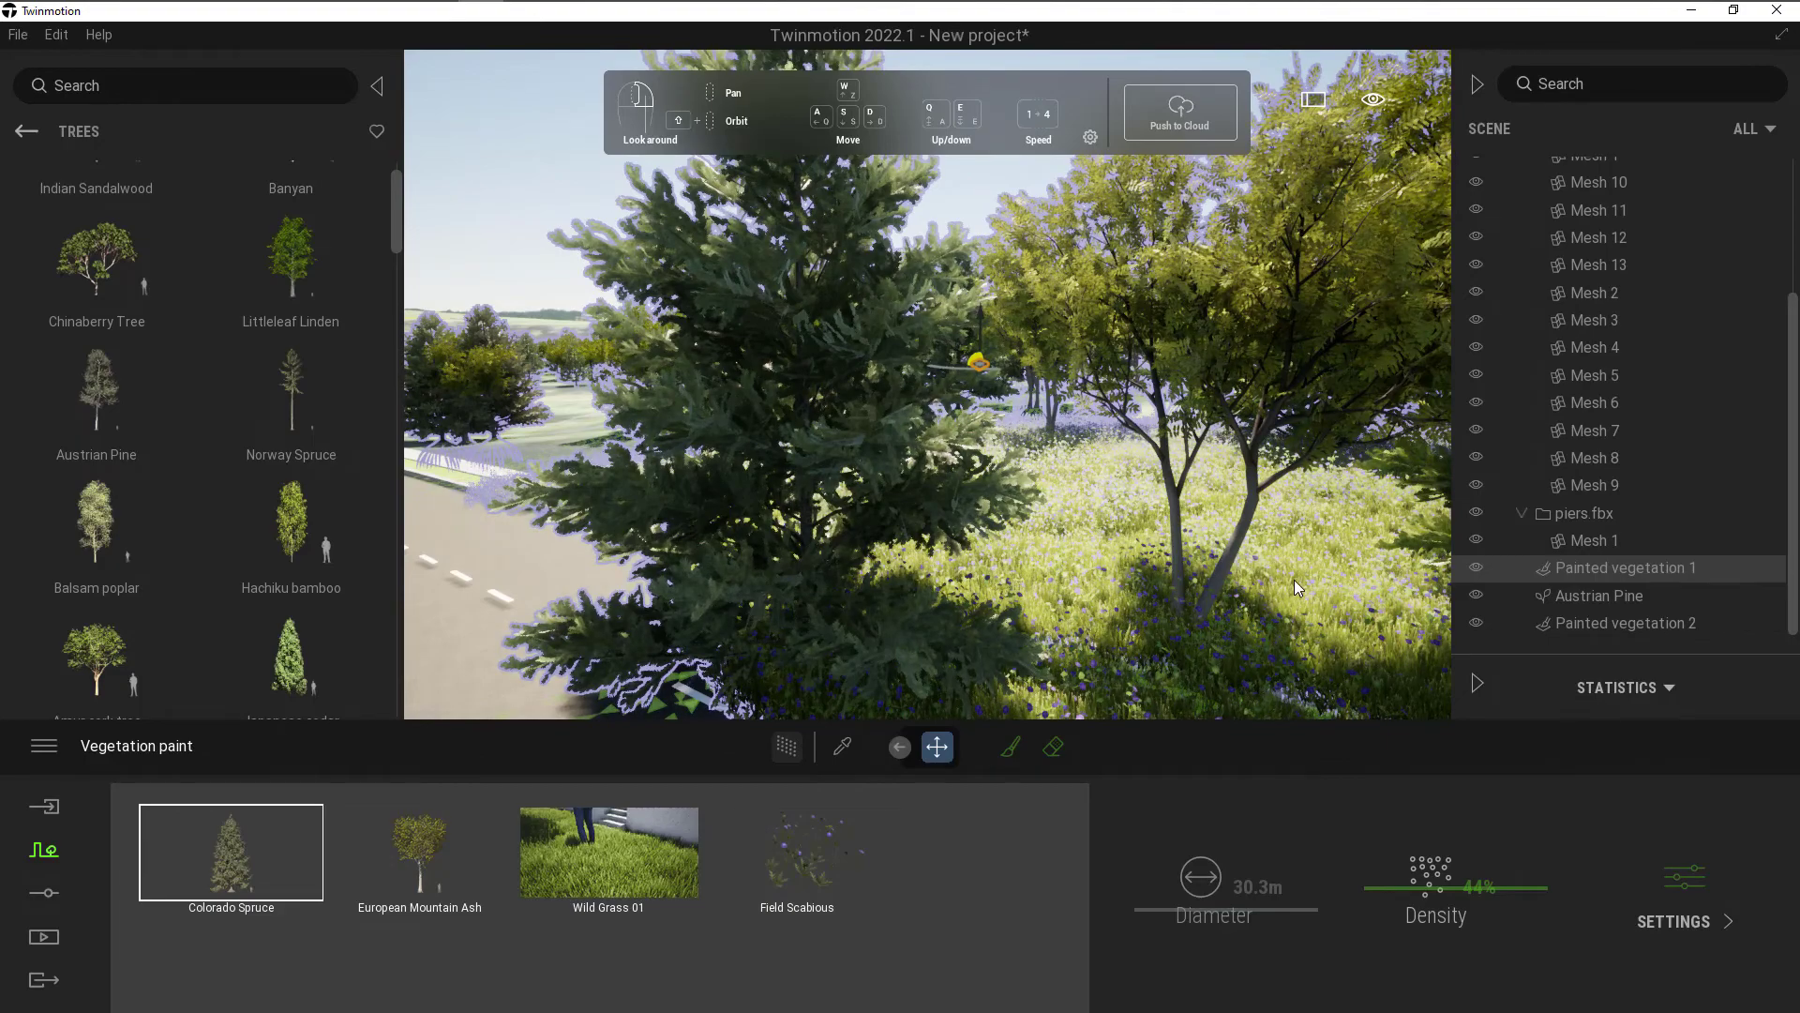
scroll(1297, 588, "down", 3)
scroll(821, 474, "up", 5)
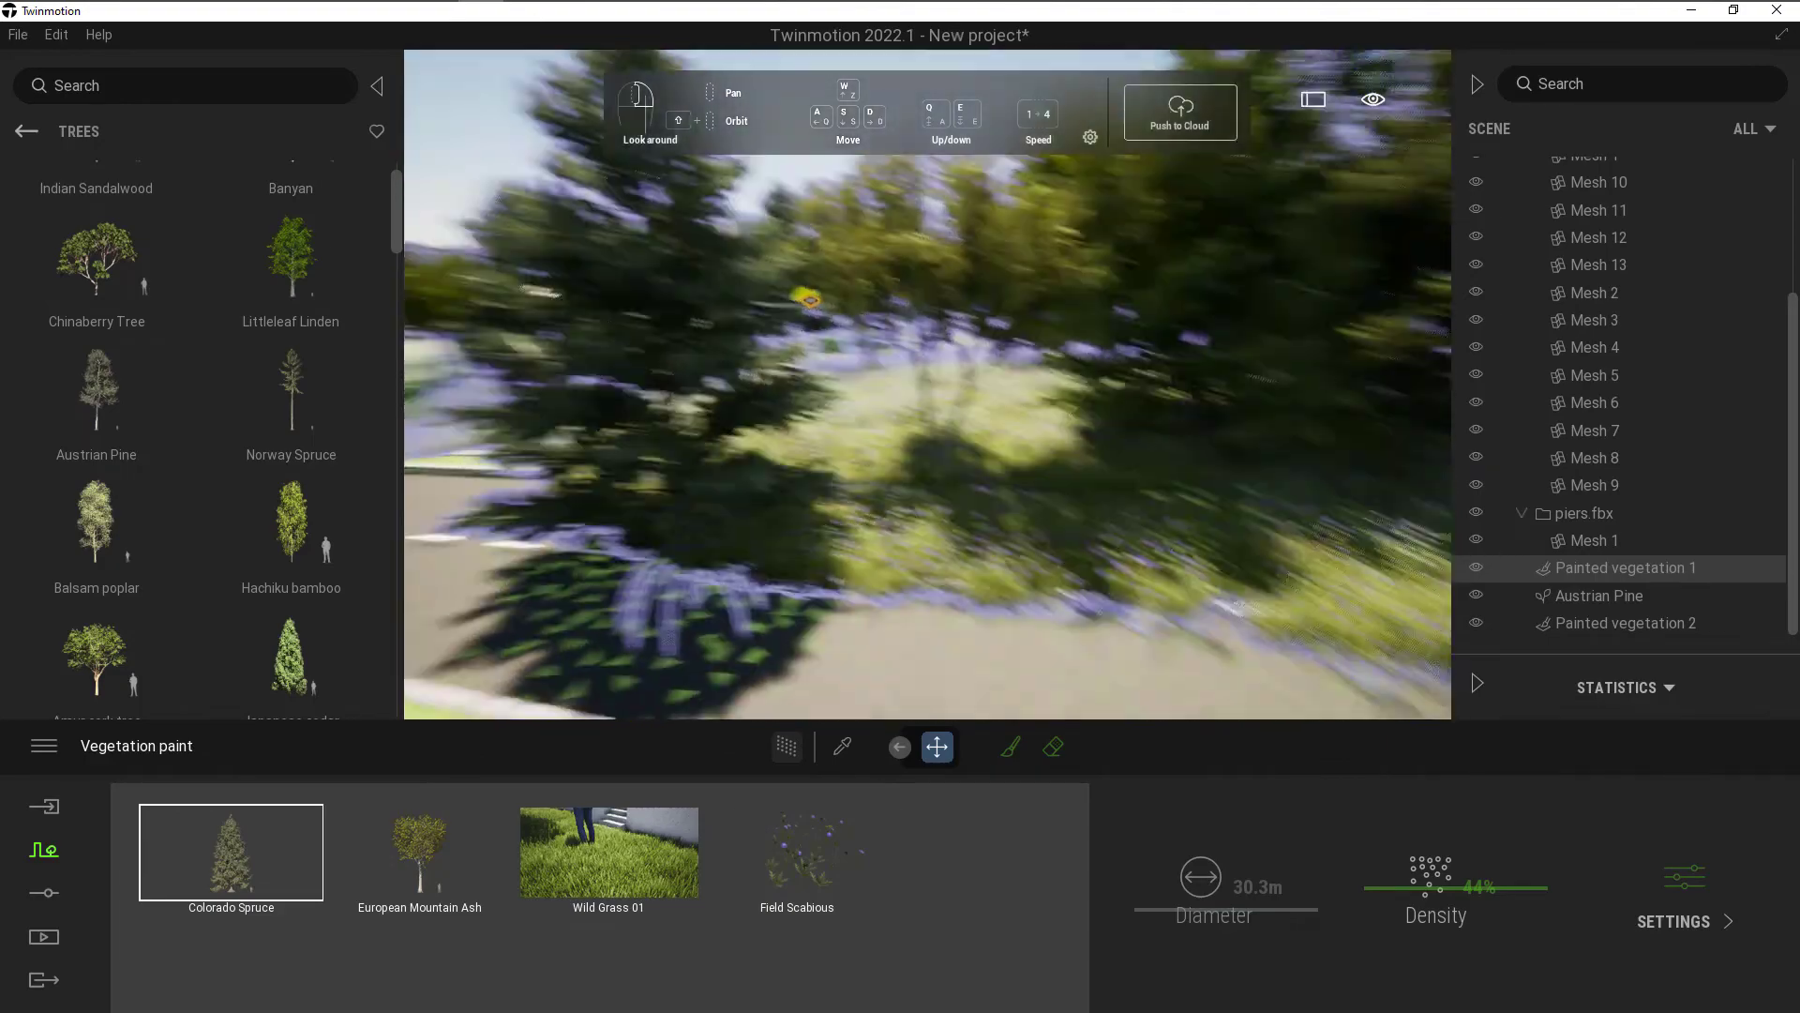
scroll(683, 441, "down", 3)
scroll(683, 441, "down", 3)
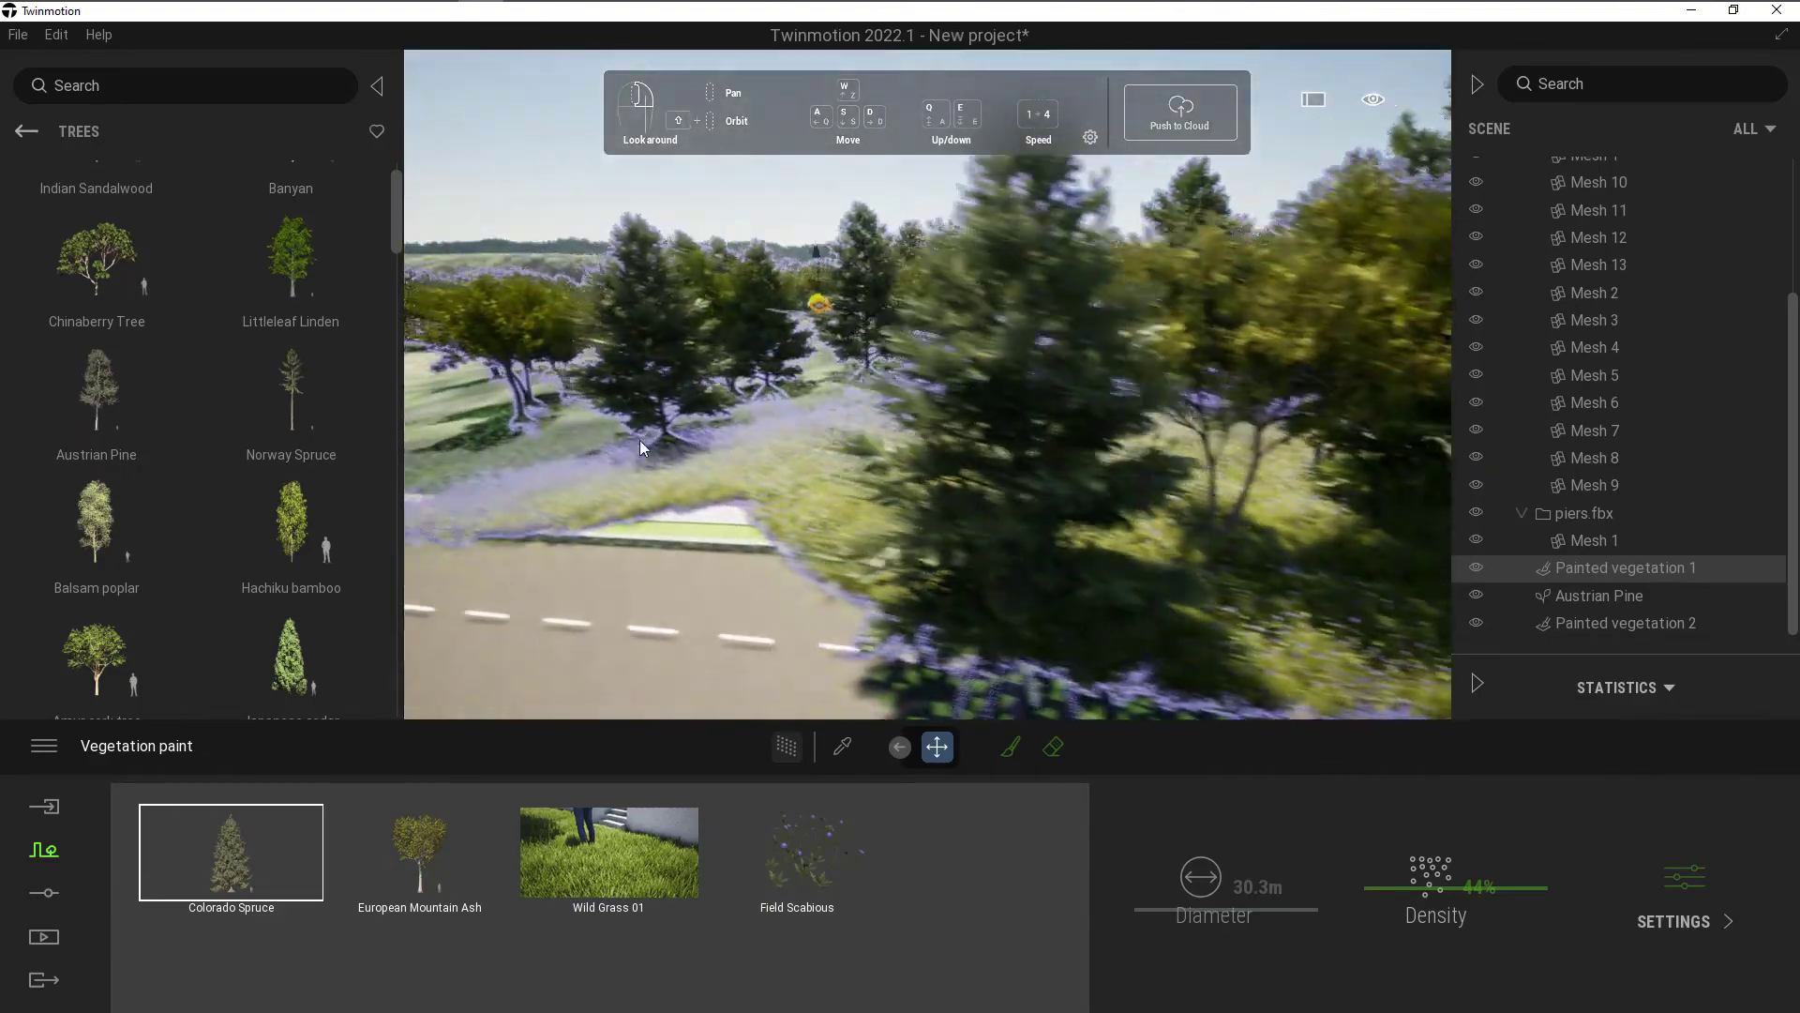
left_click_drag(686, 504, 572, 509)
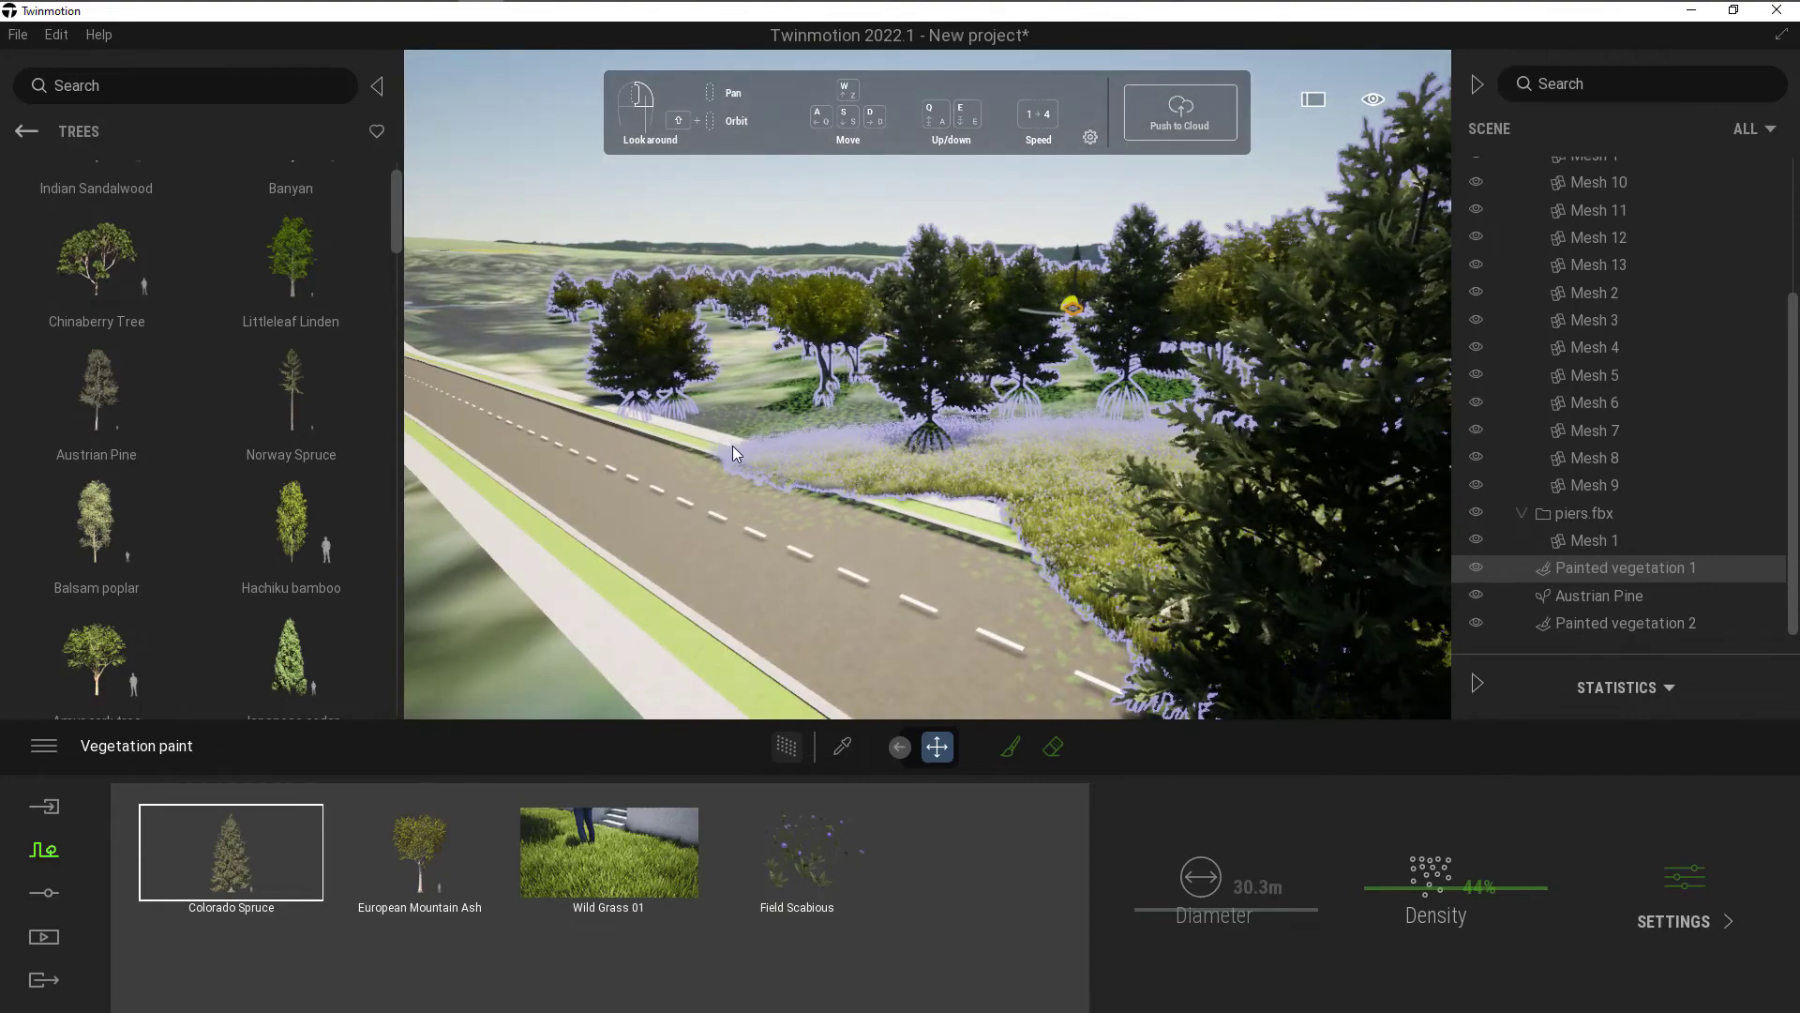
- Return the asset library from the tree collection to its top-level categories
left_click(26, 134)
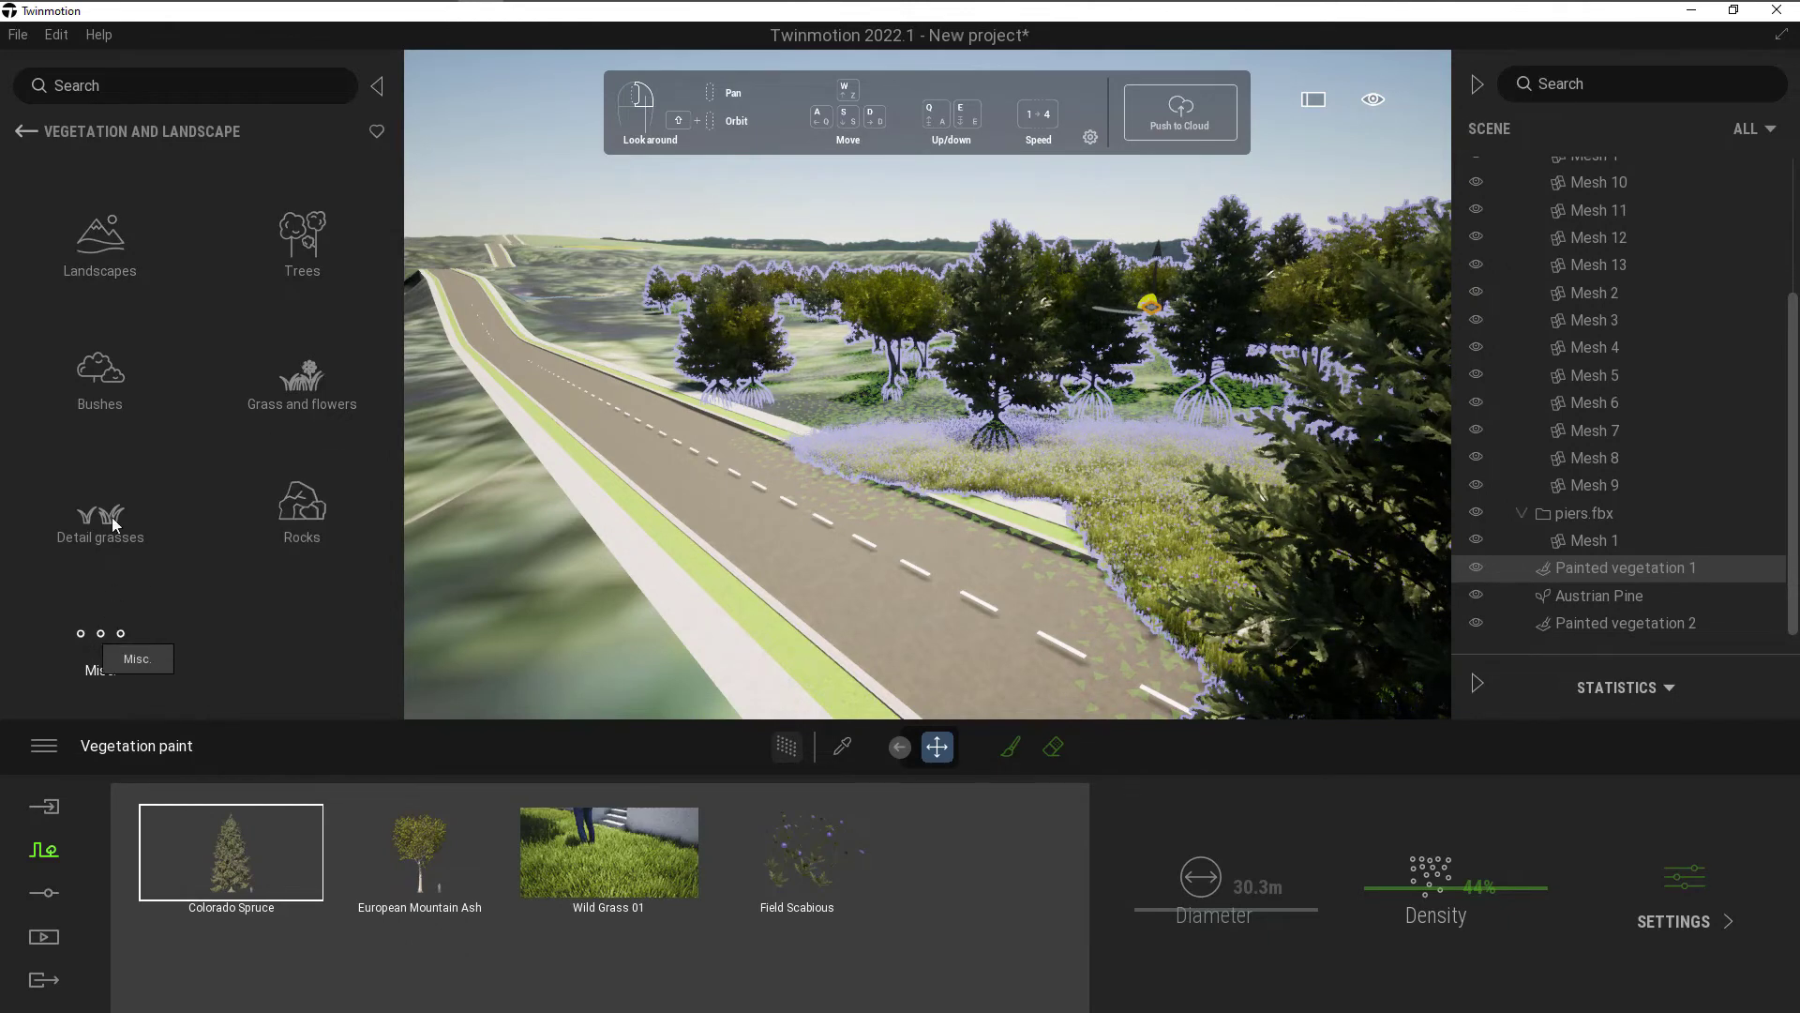
left_click(26, 133)
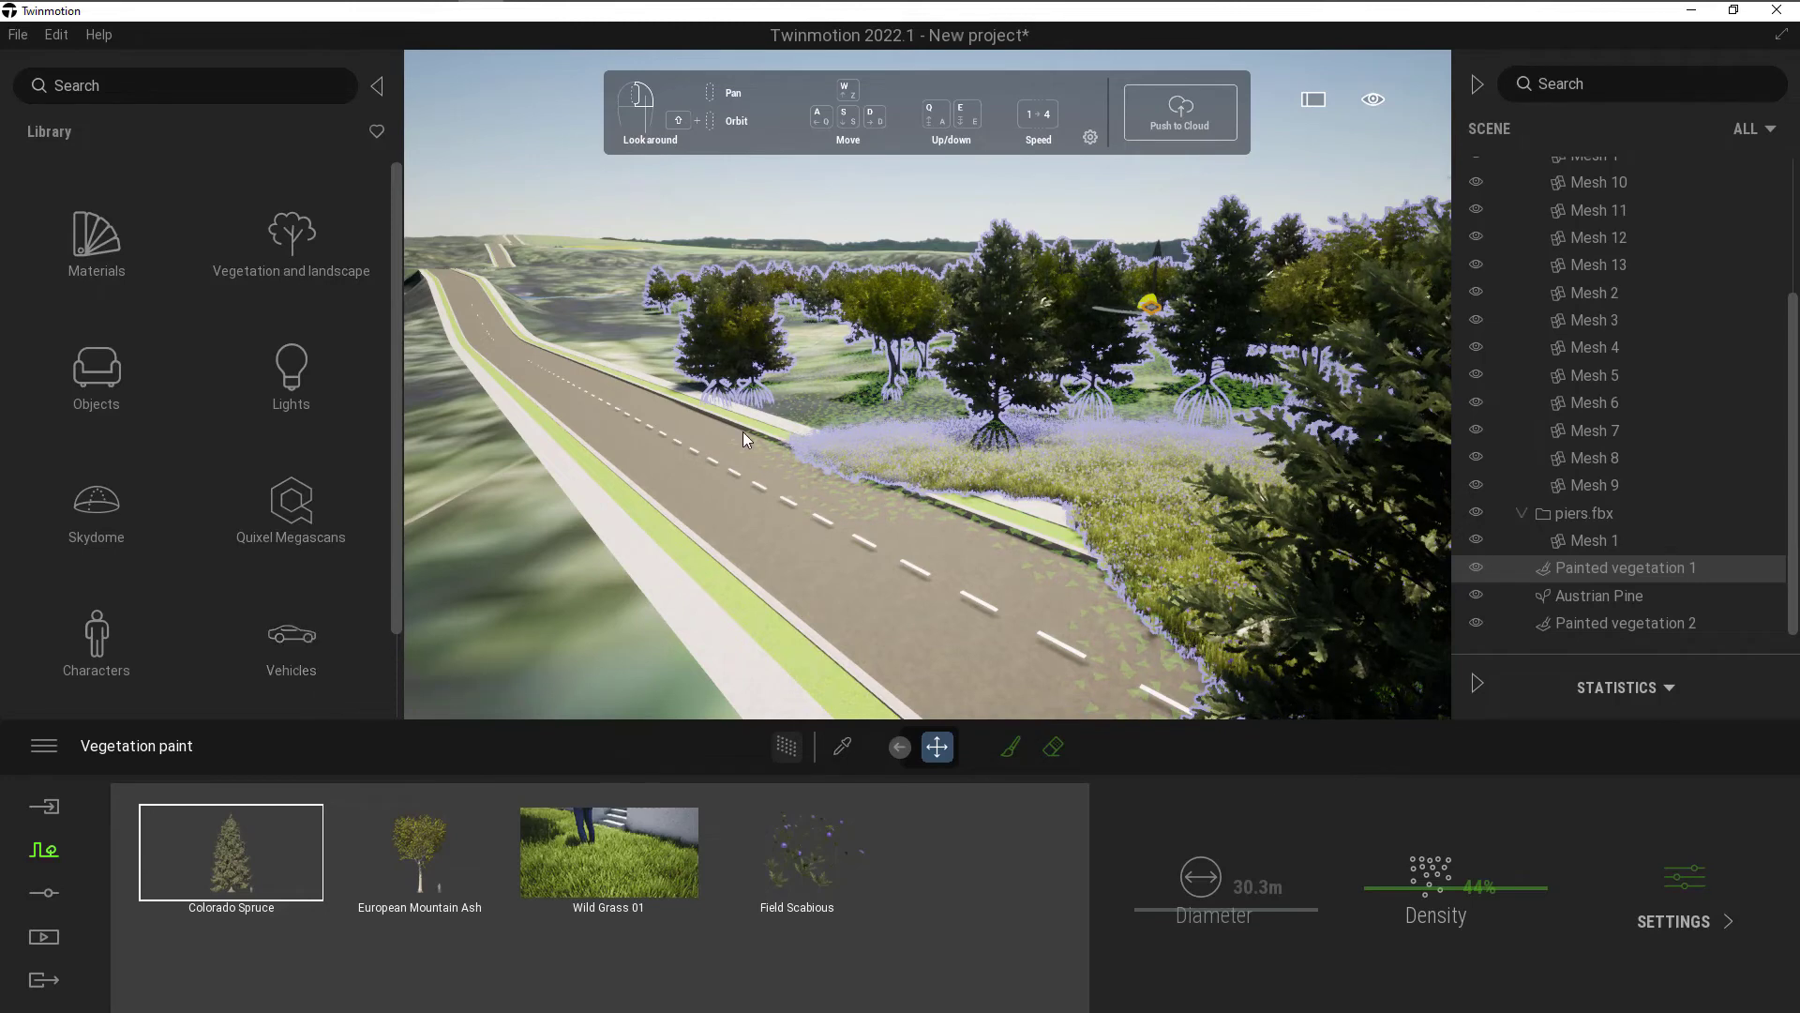
left_click_drag(903, 503, 871, 499)
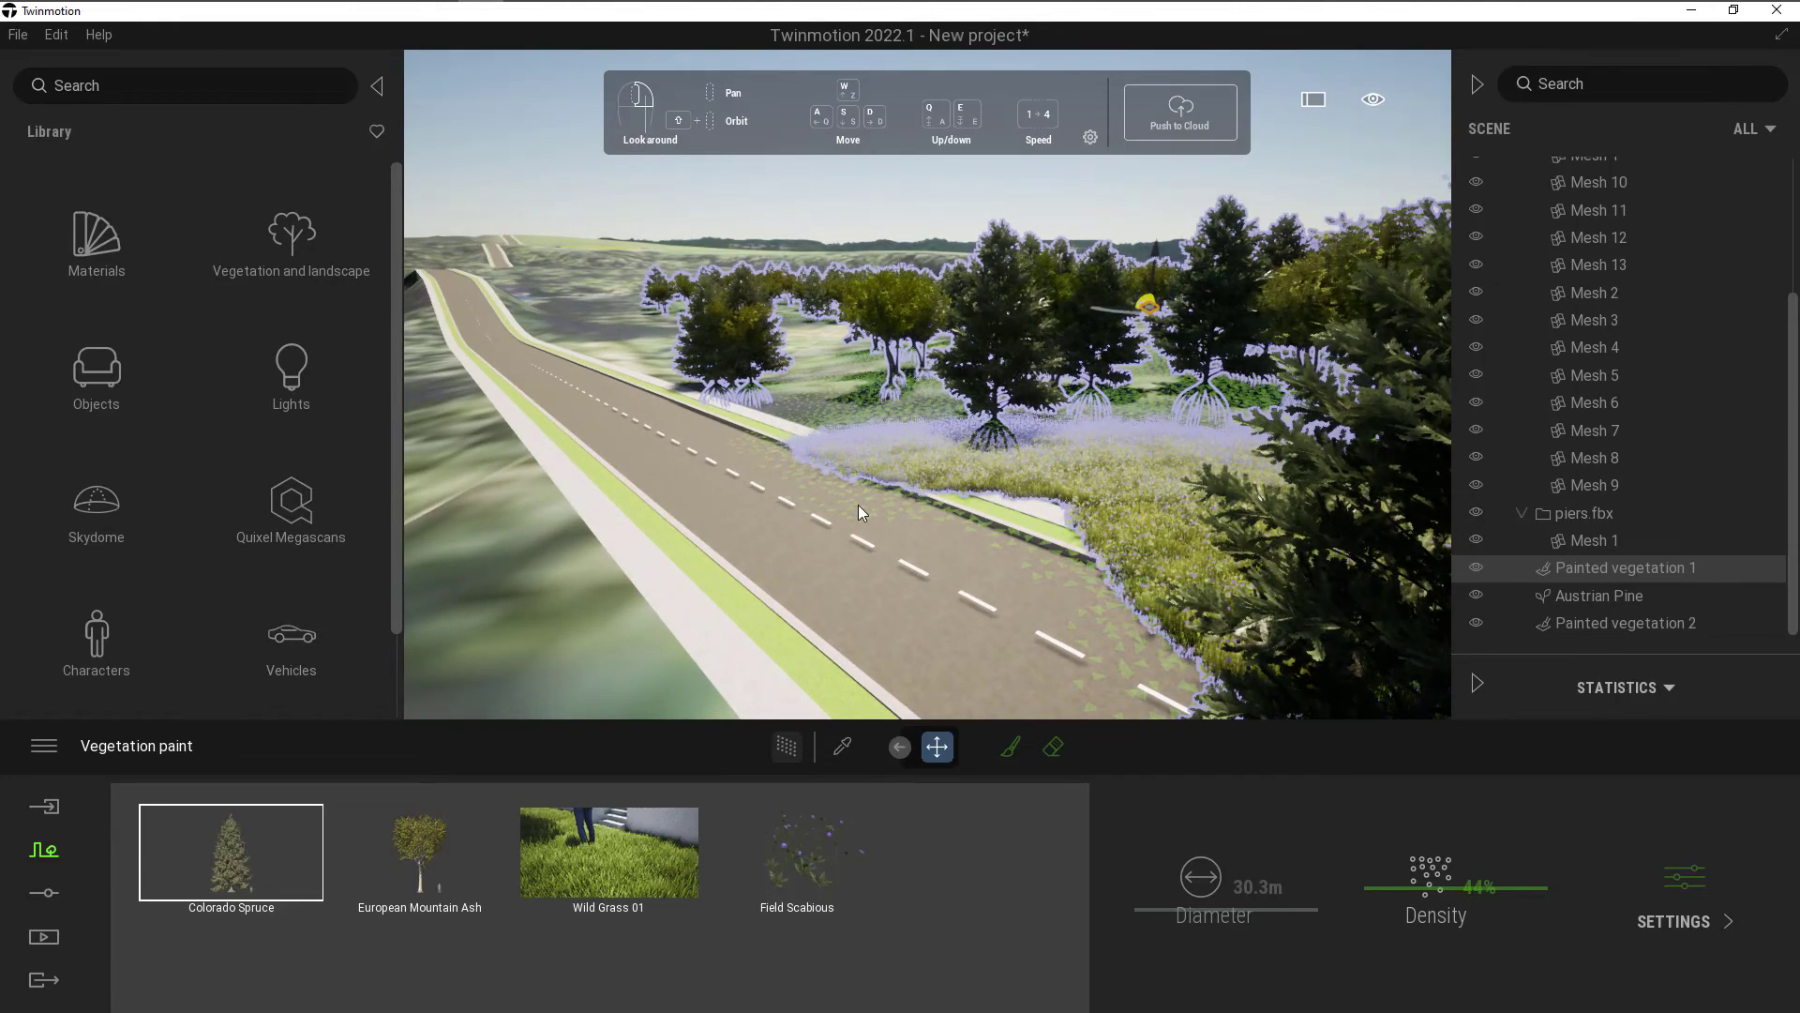
- Draw a vehicle path along the road's dashed centre line from near the foreground pine to the distant stretch and finish the path
left_click(44, 895)
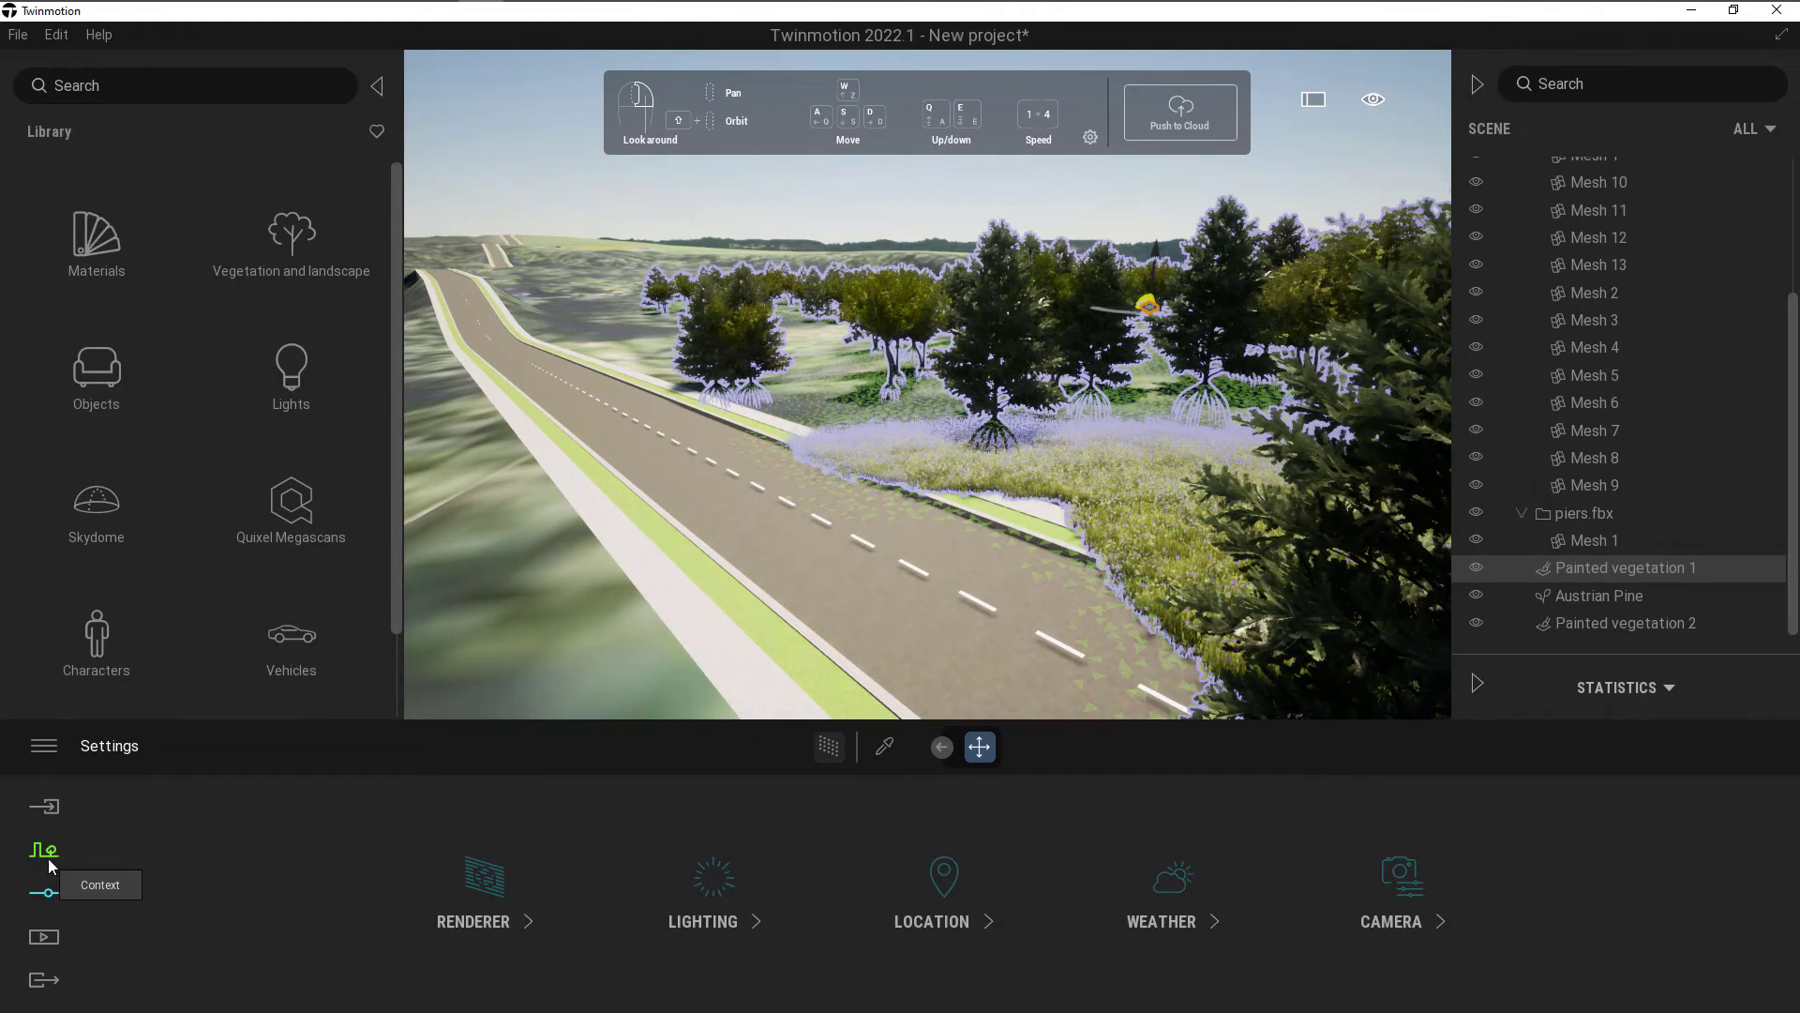
left_click(47, 852)
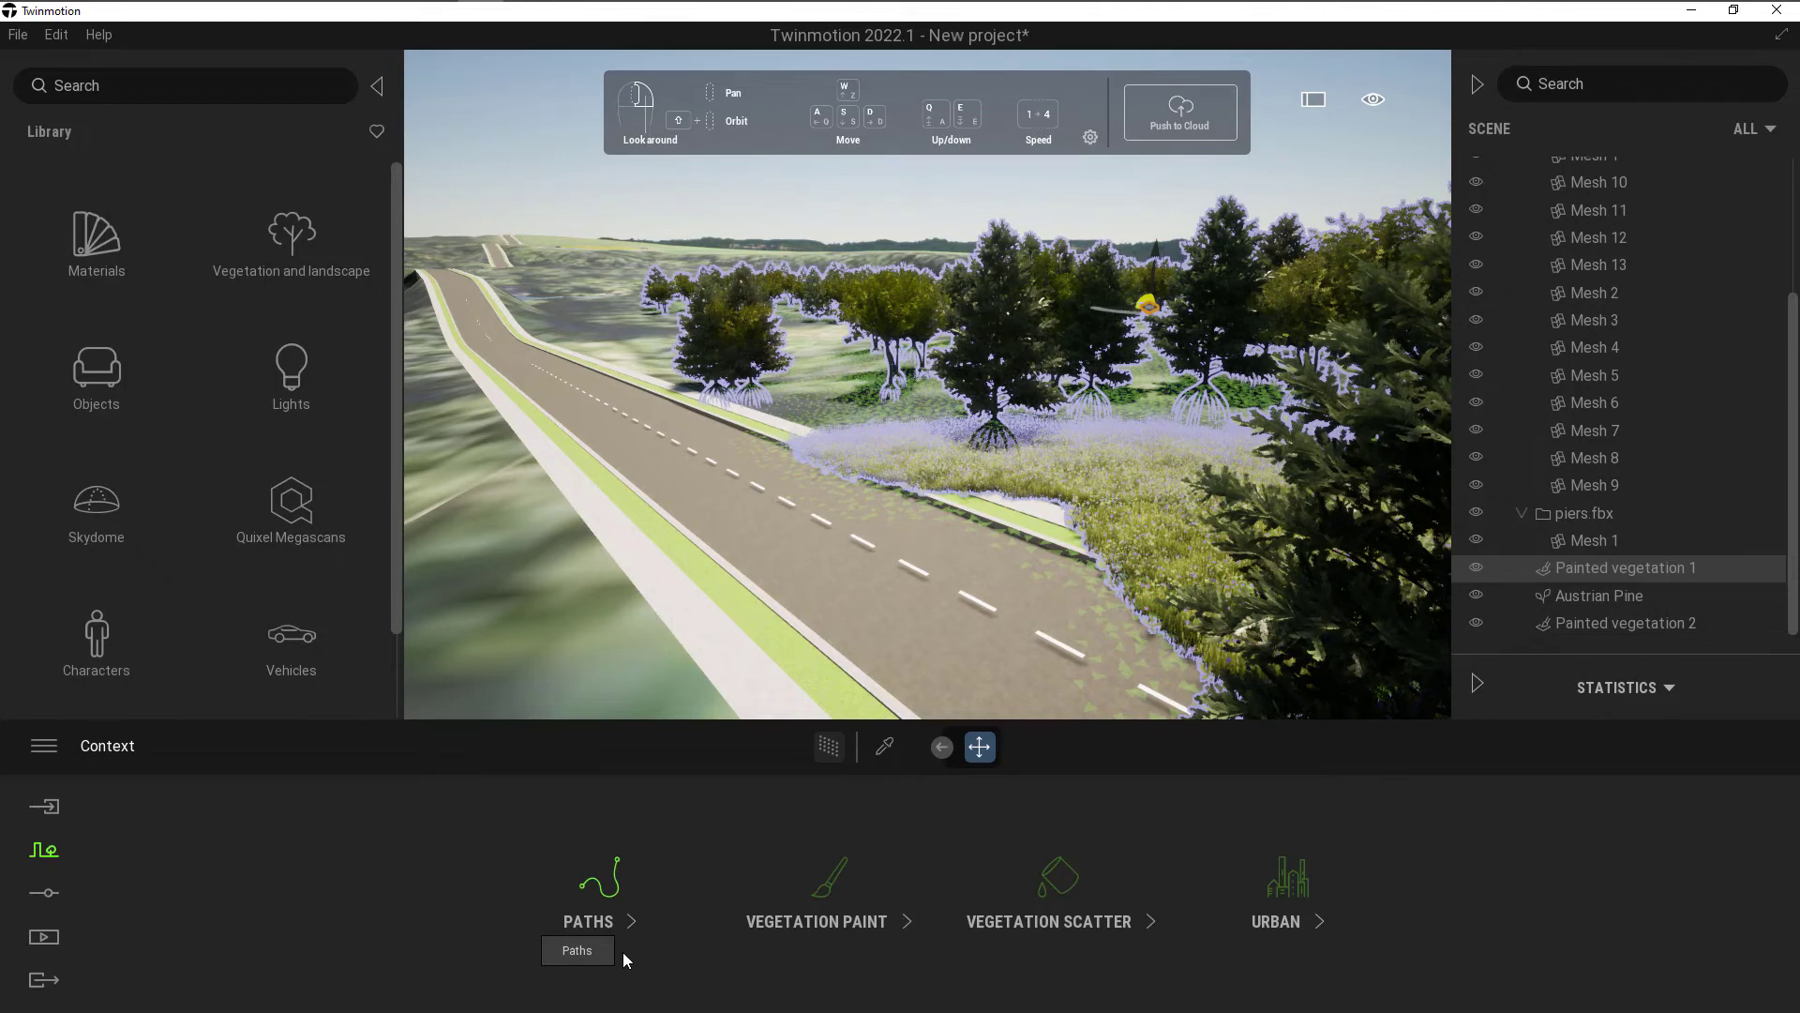
left_click(604, 893)
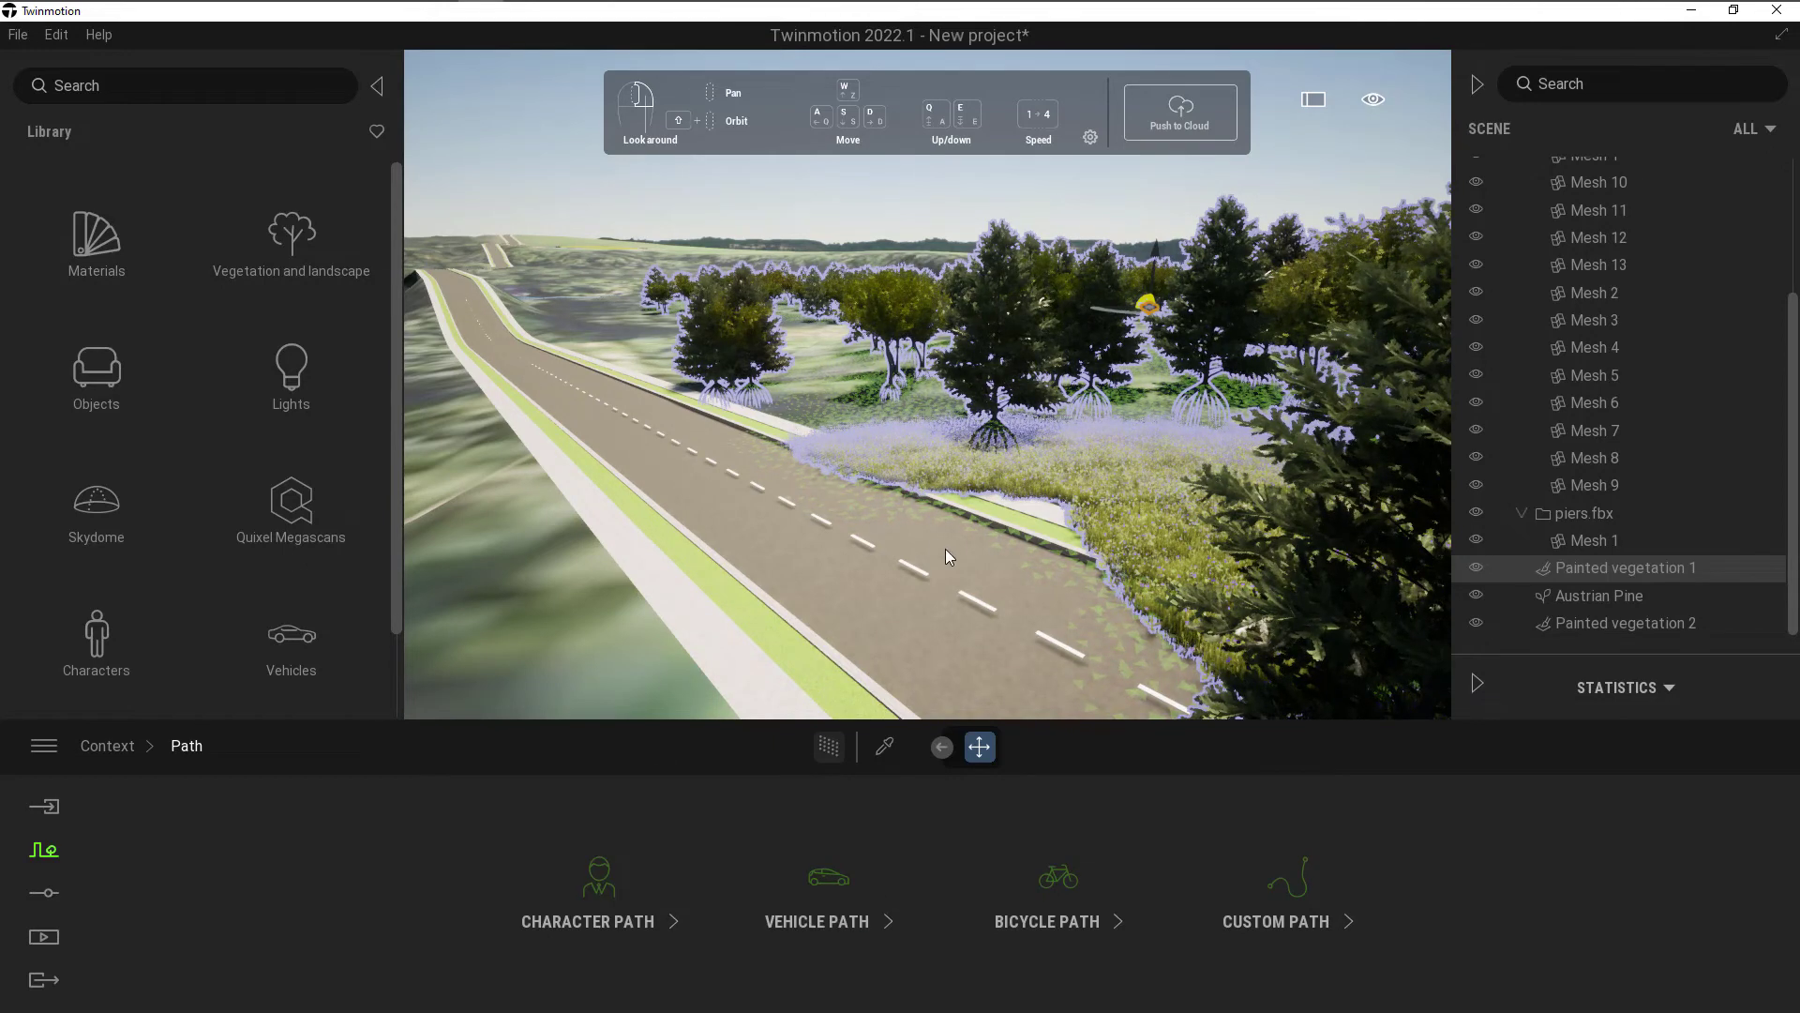
left_click(834, 884)
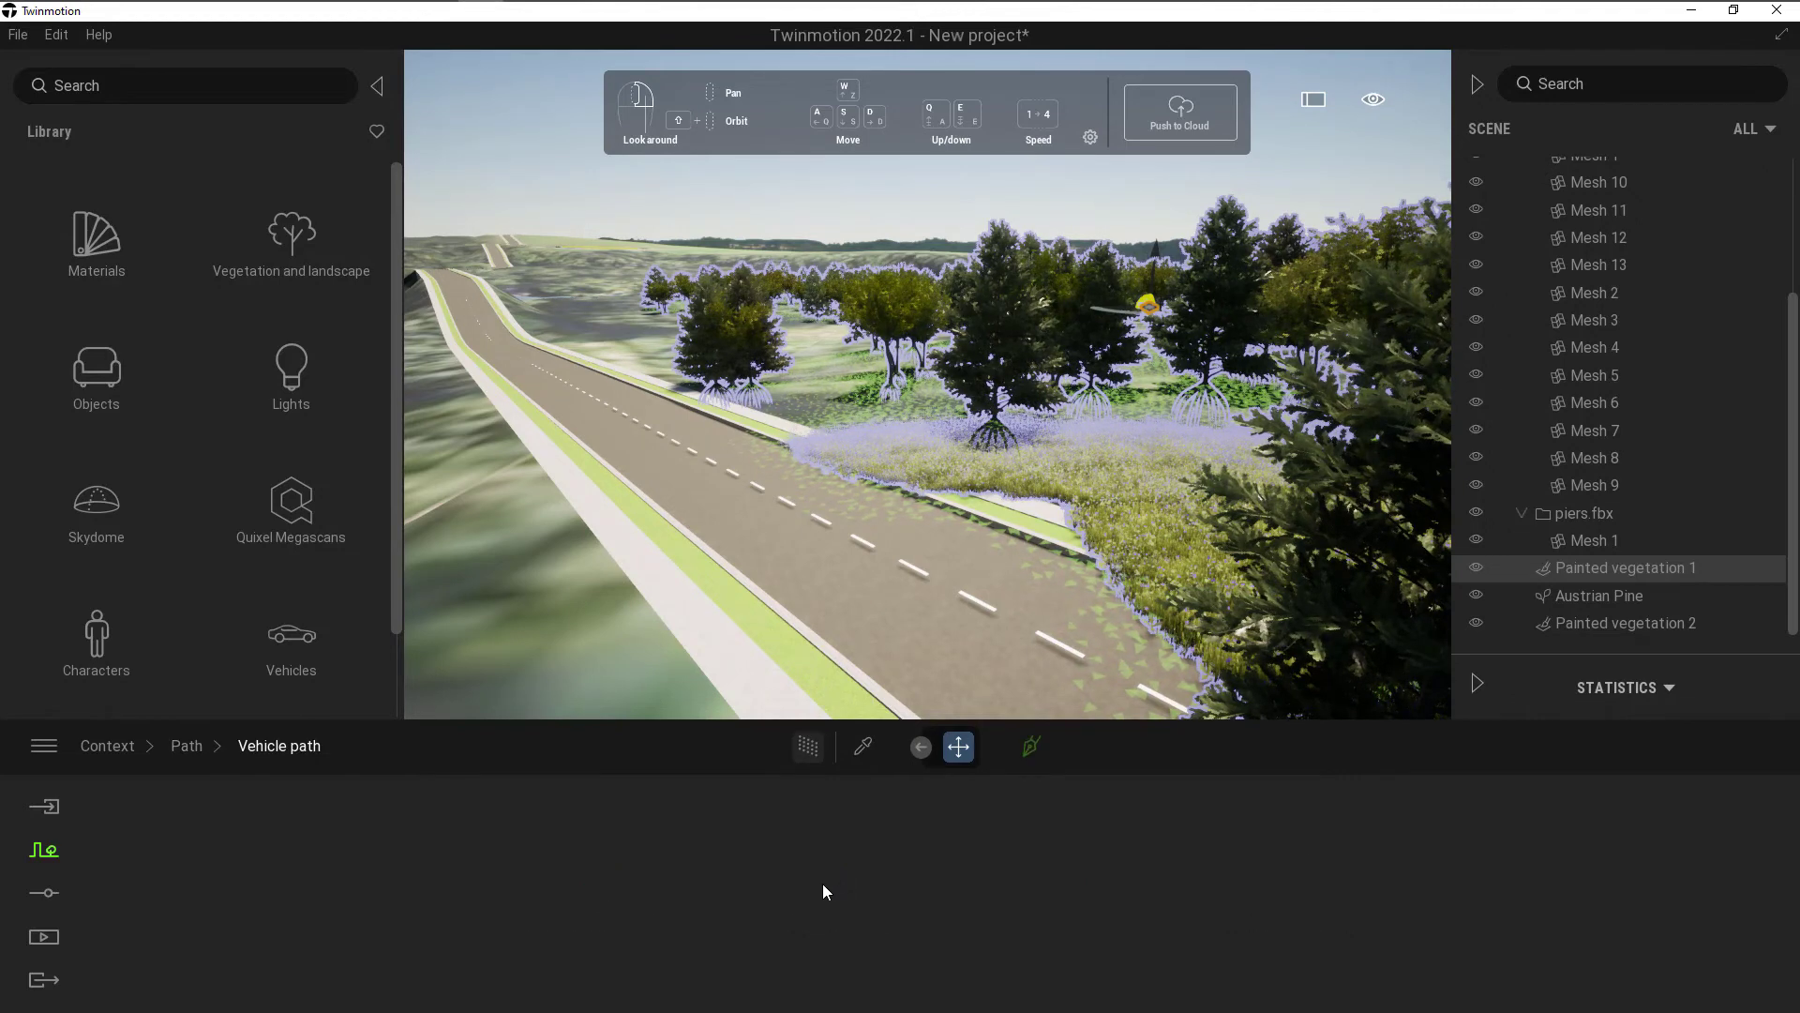
left_click(1032, 748)
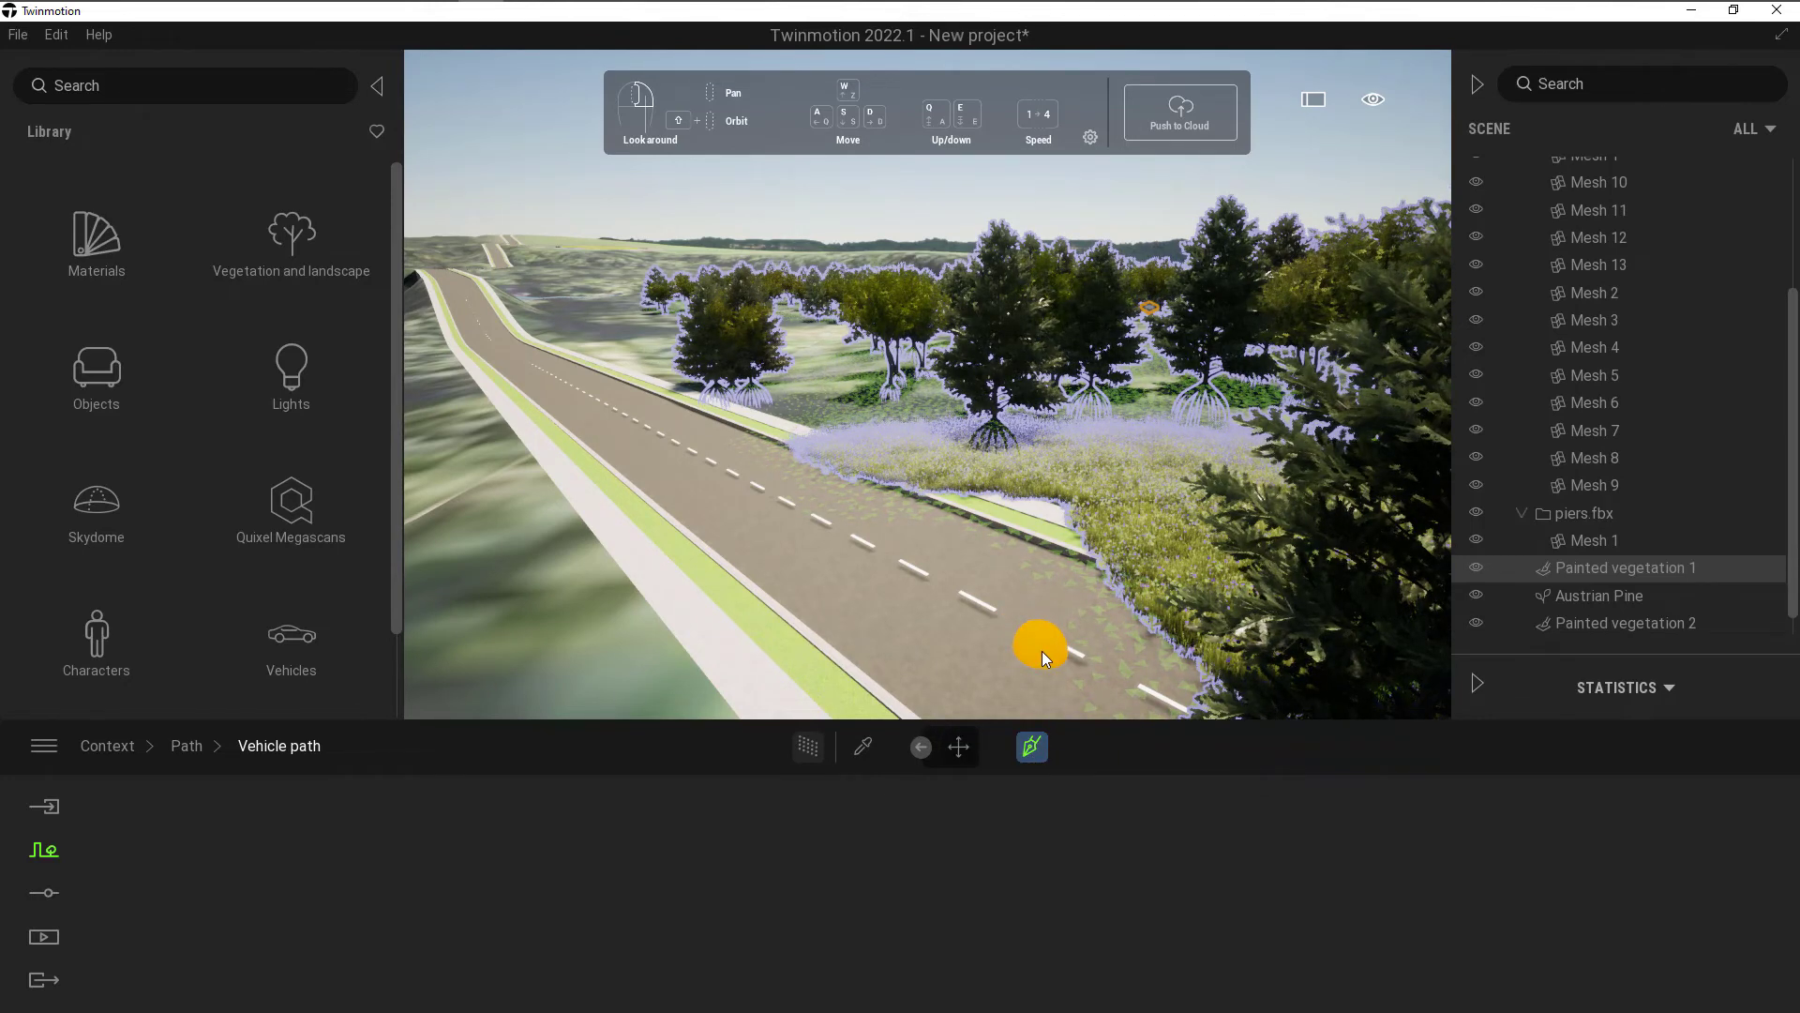
left_click(1043, 651)
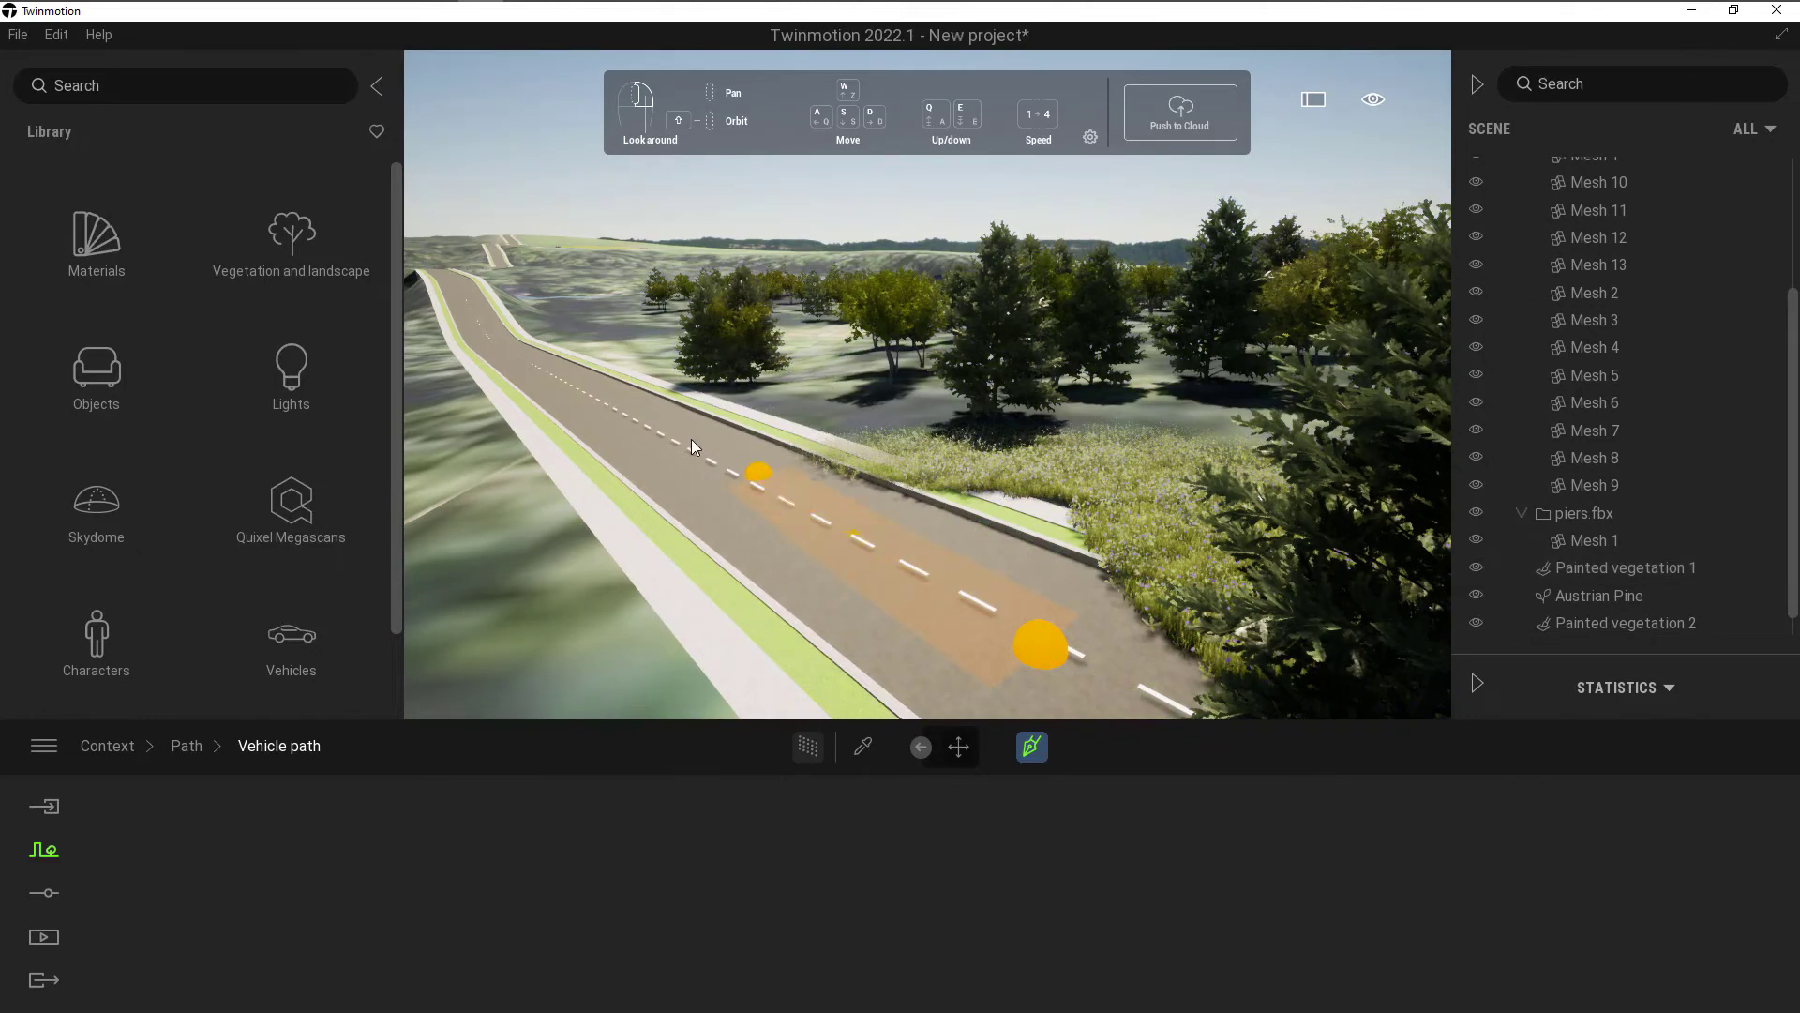
double_click(479, 327)
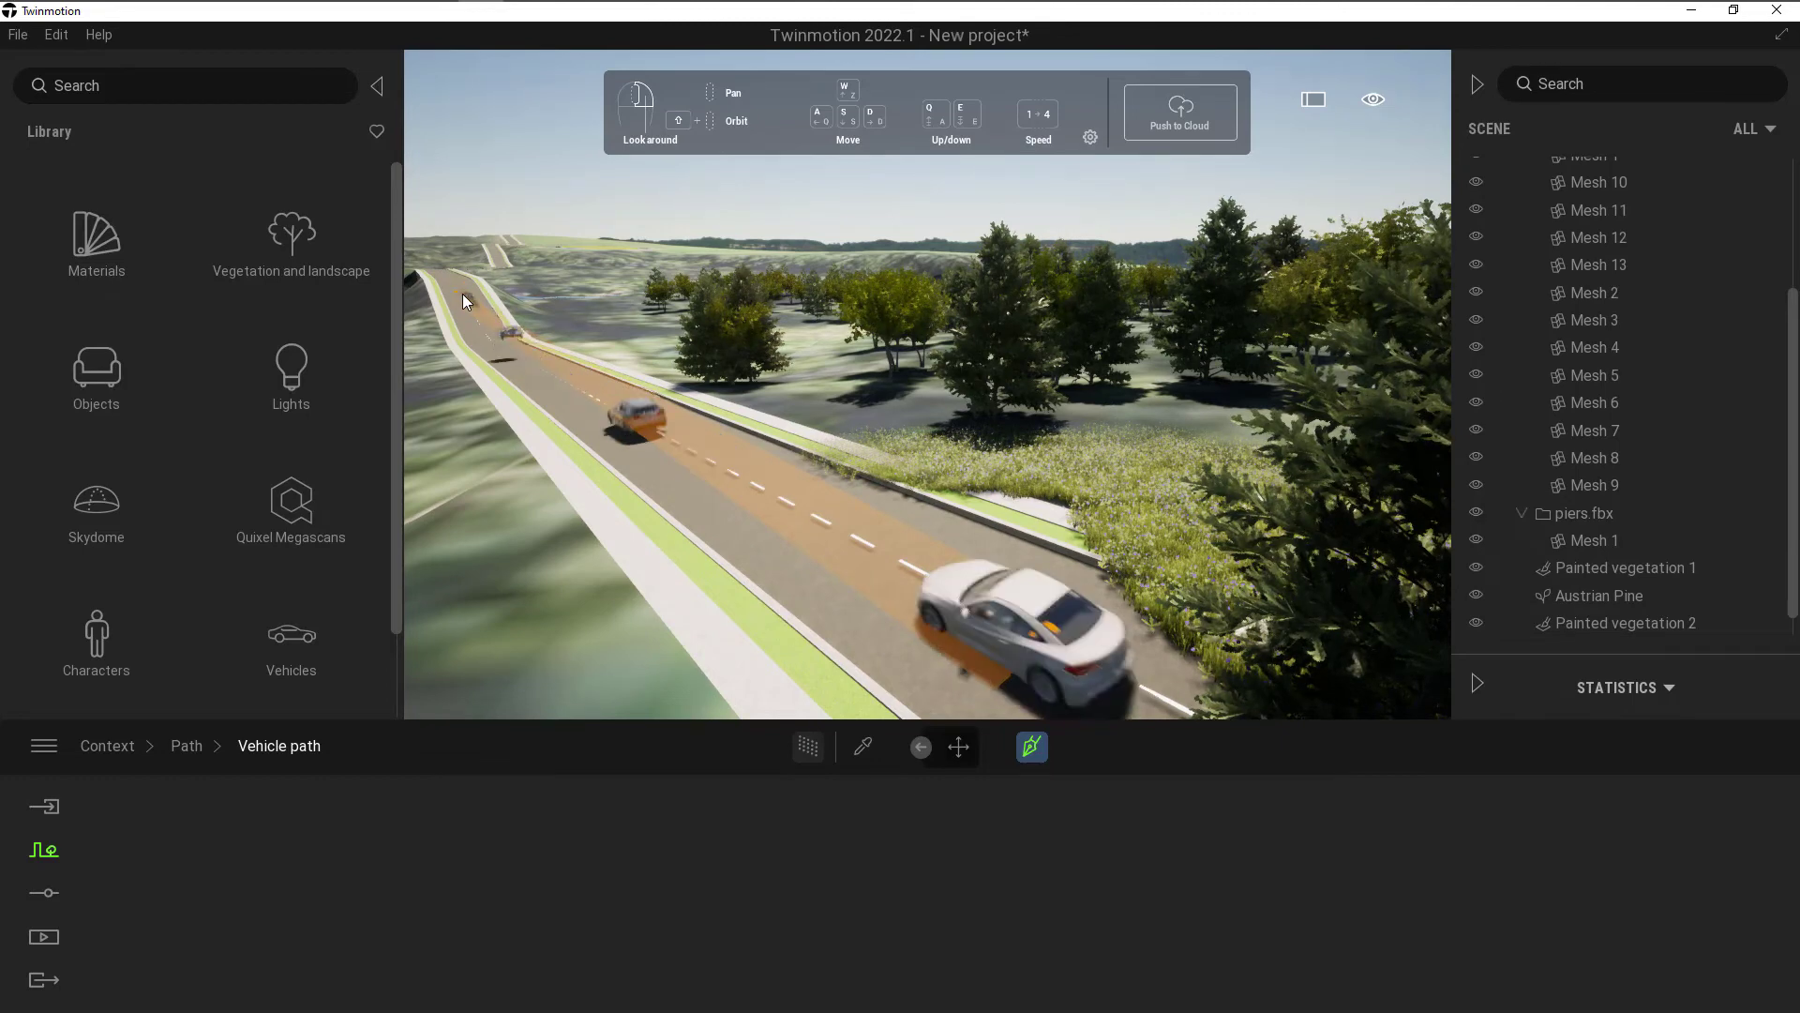
key("Escape")
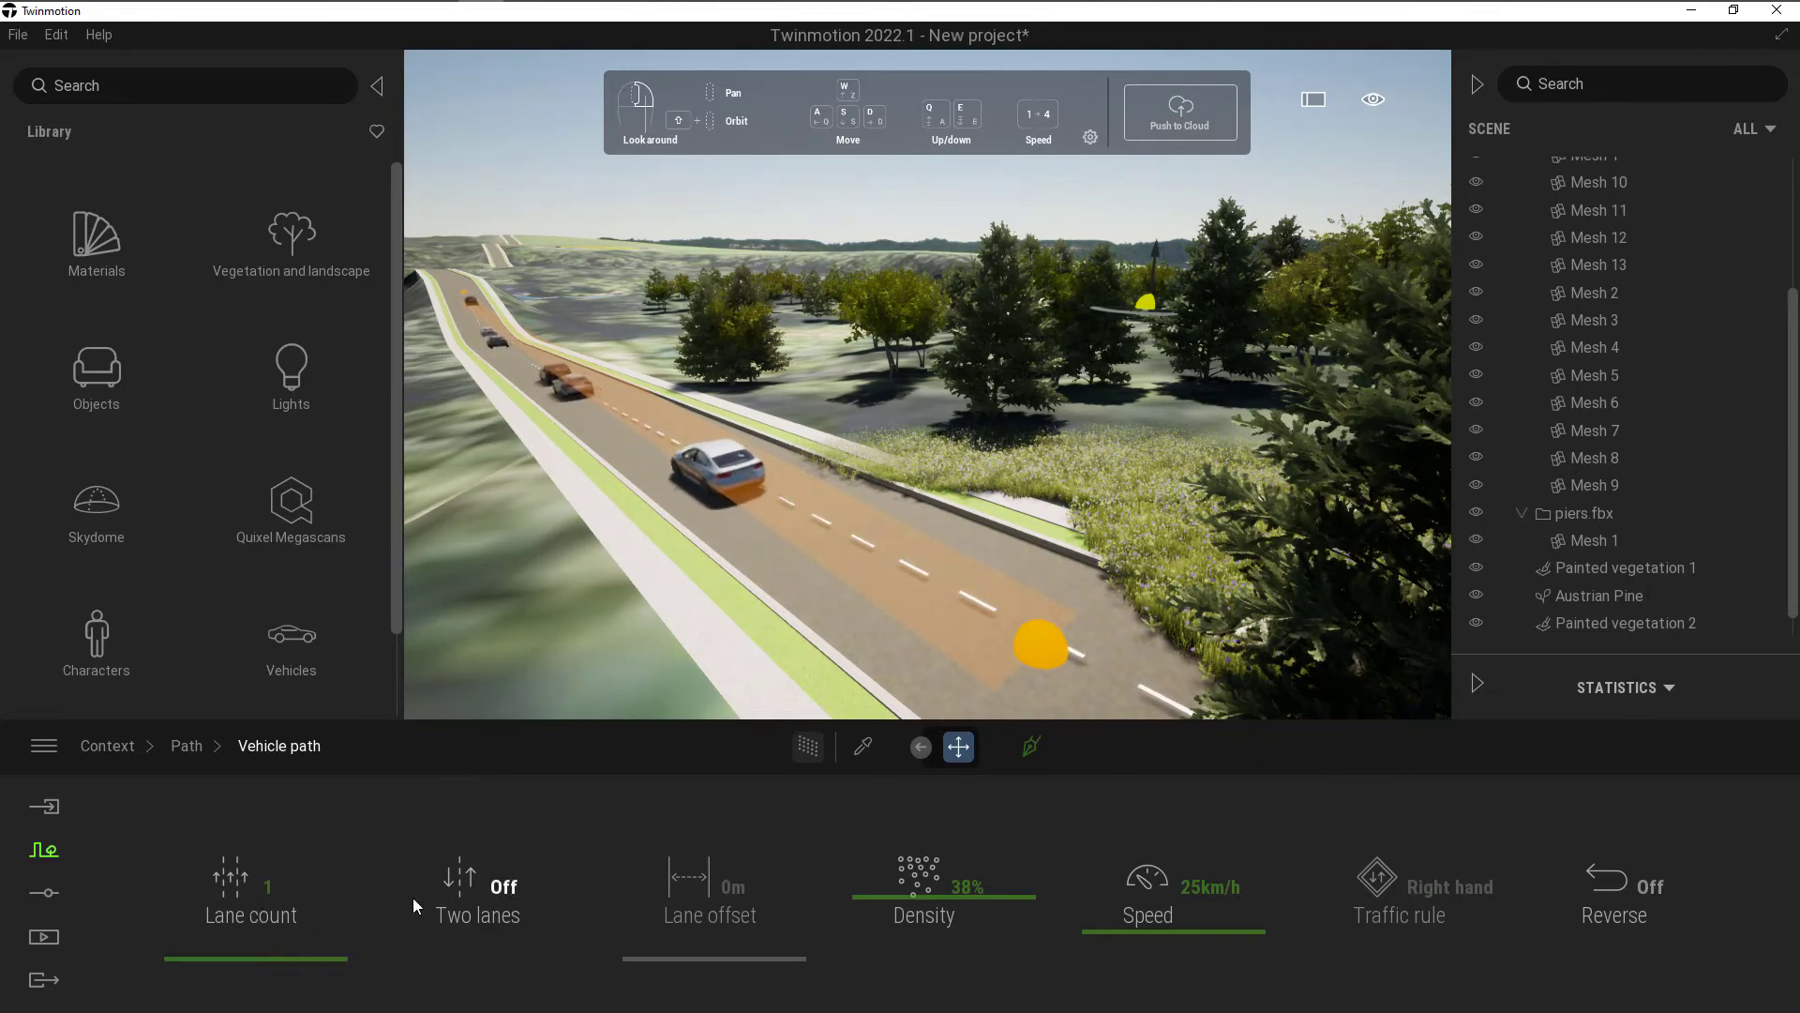
- Turn on two lanes for the vehicle path, set its density to 12% and speed to 52 km/h, and leave its settings
left_click(488, 893)
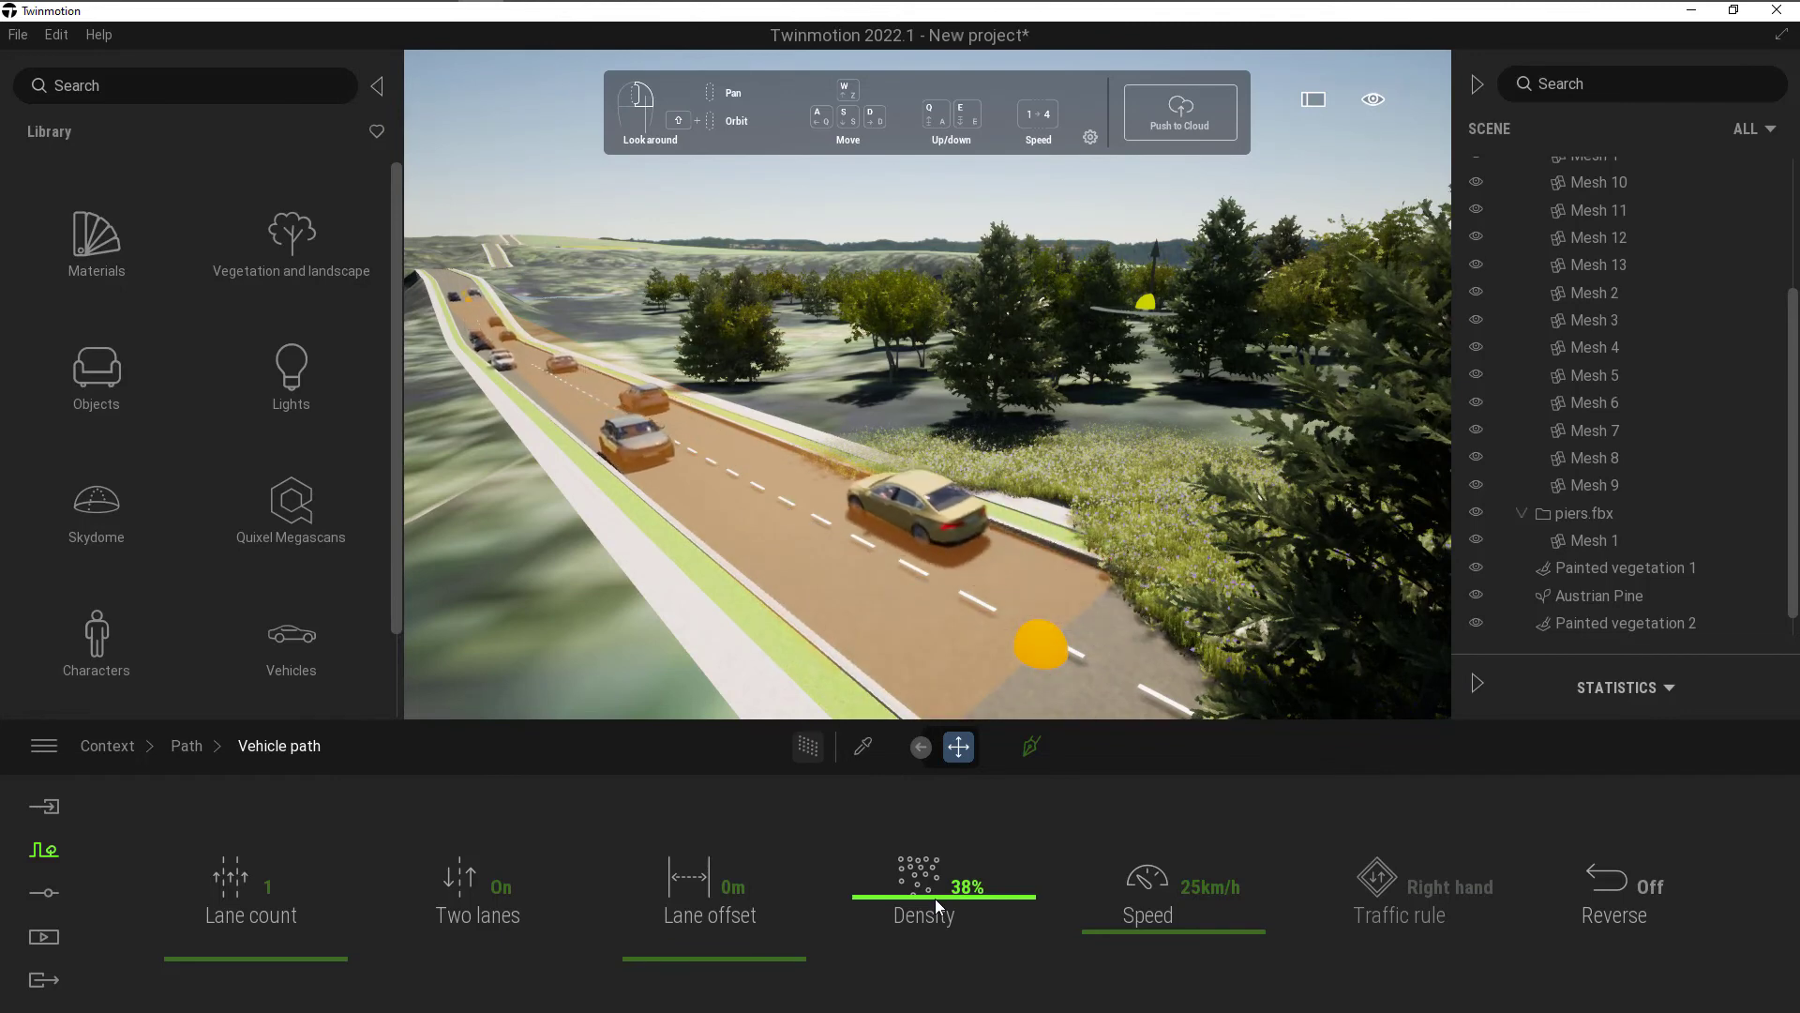
left_click_drag(934, 897, 929, 941)
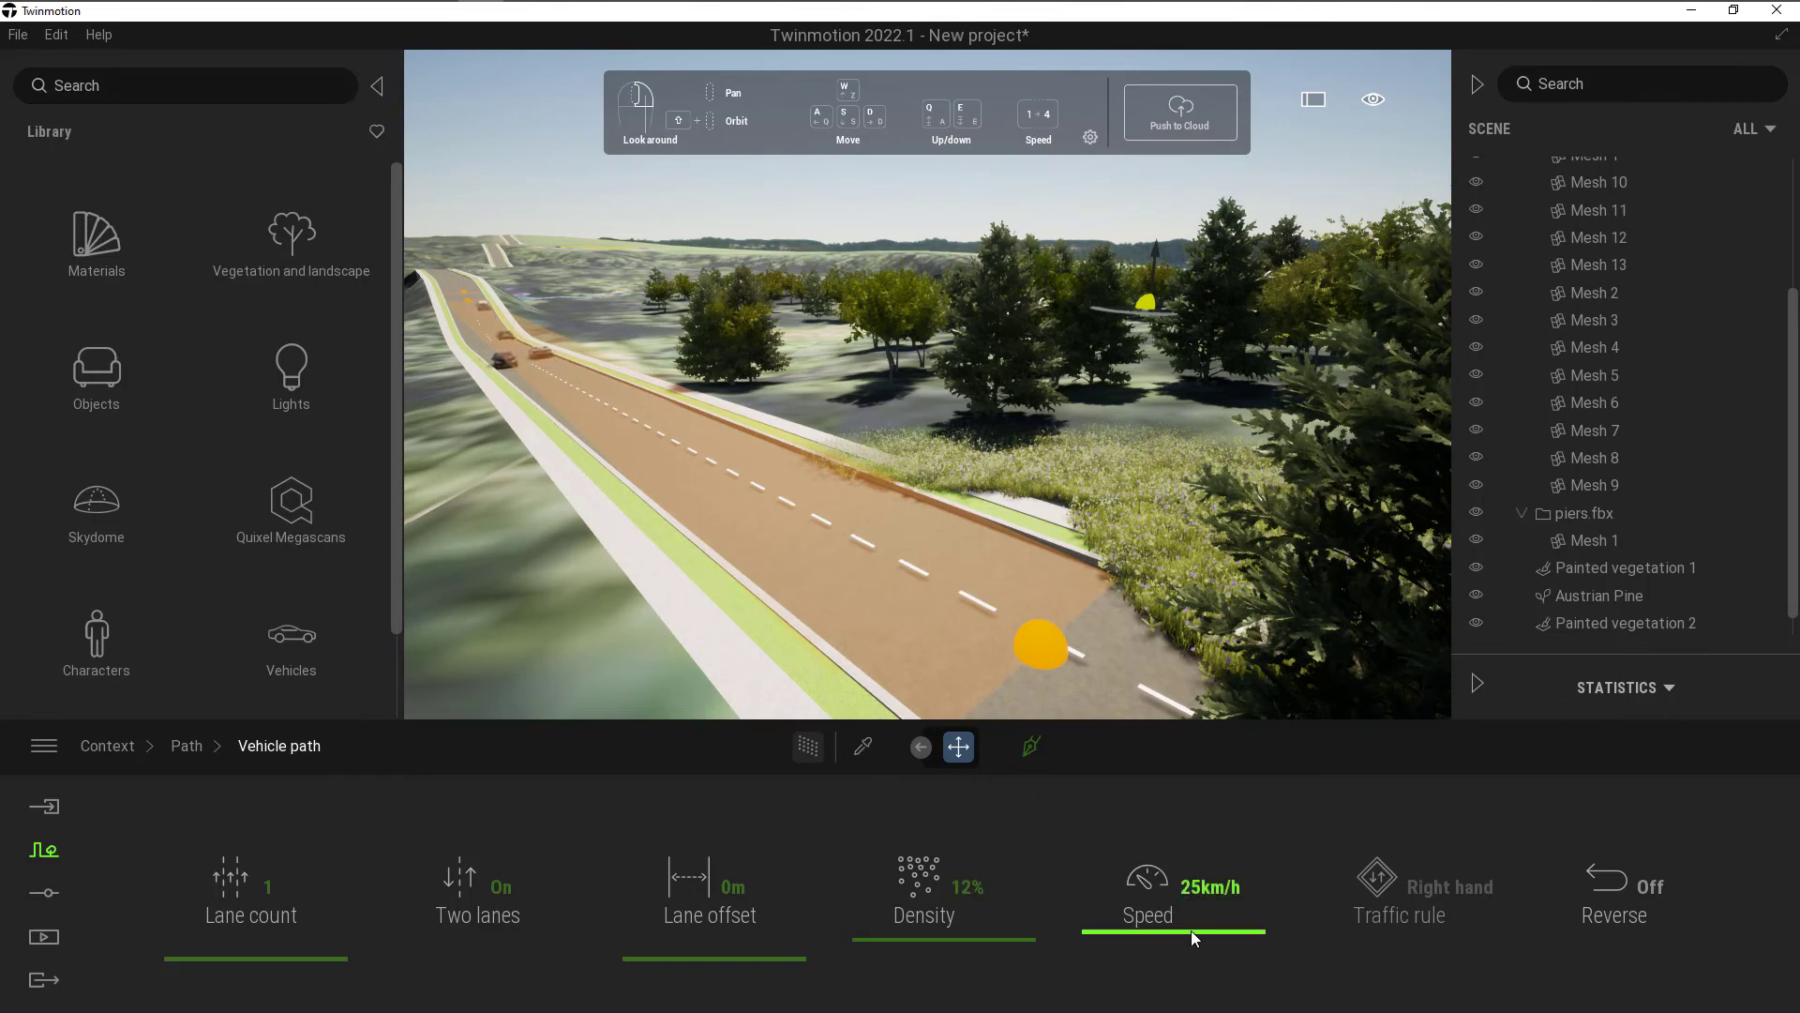
left_click_drag(1193, 931, 1214, 902)
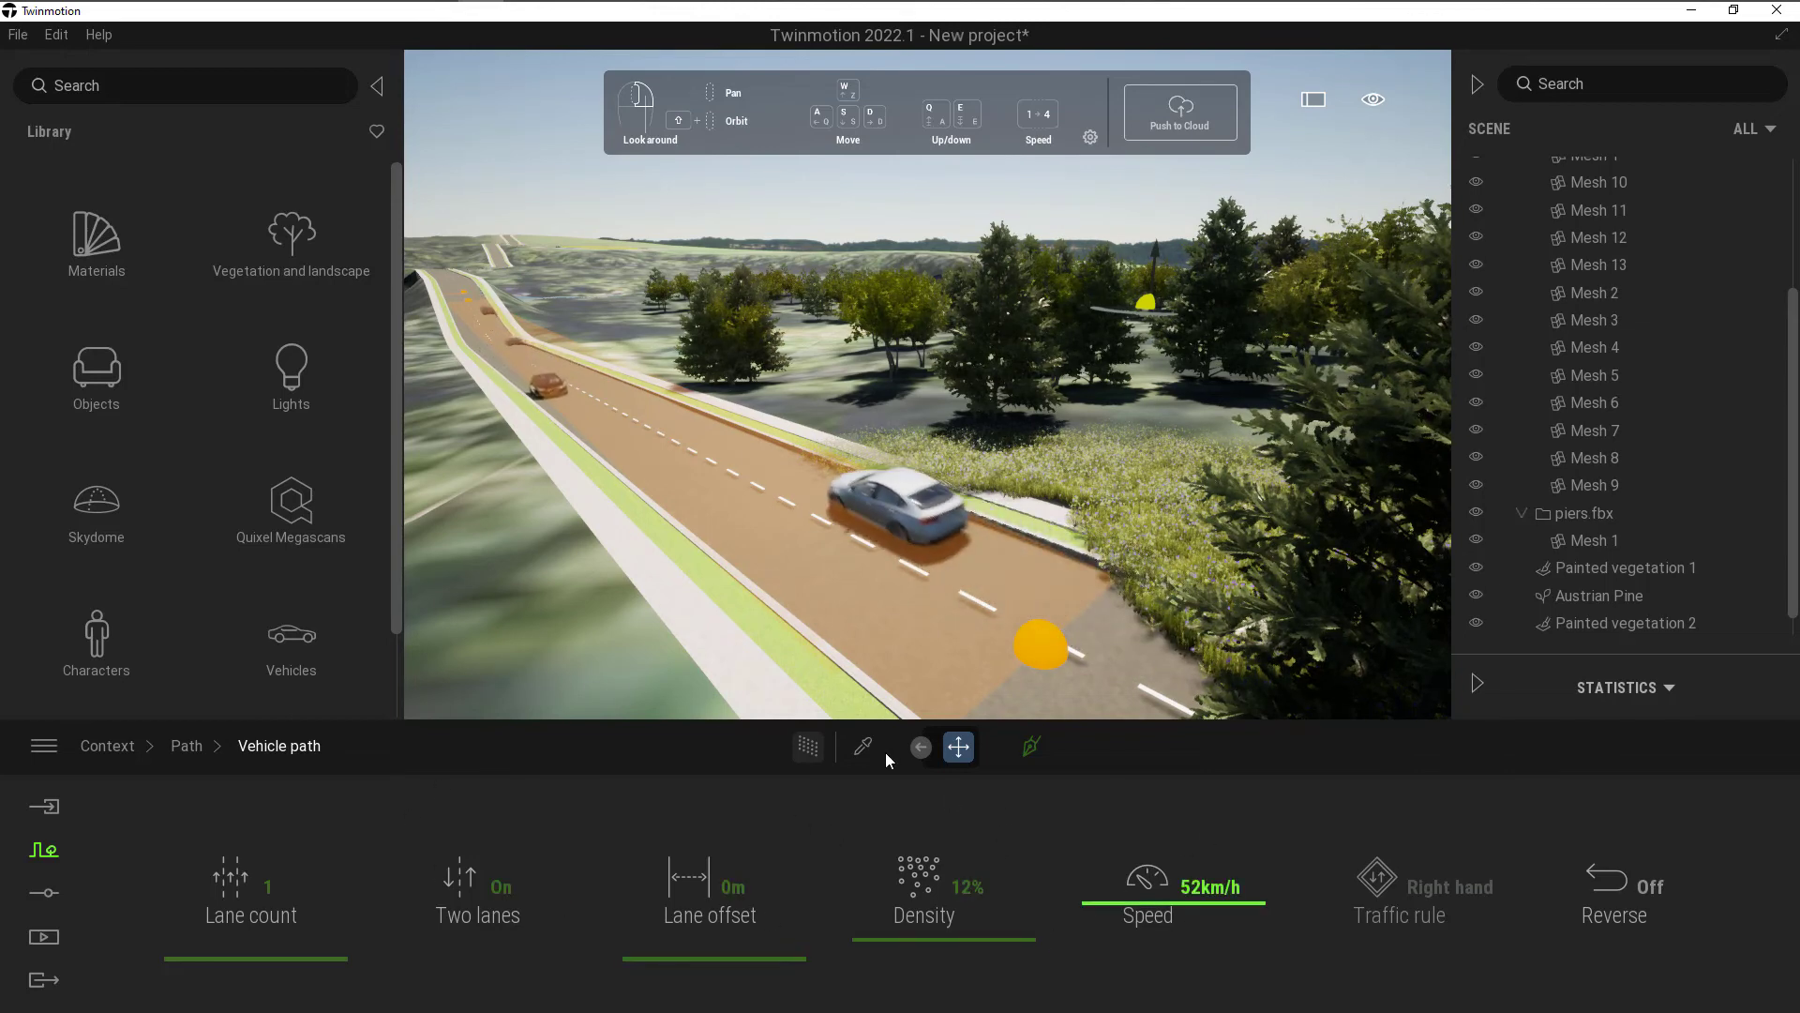
left_click(532, 561)
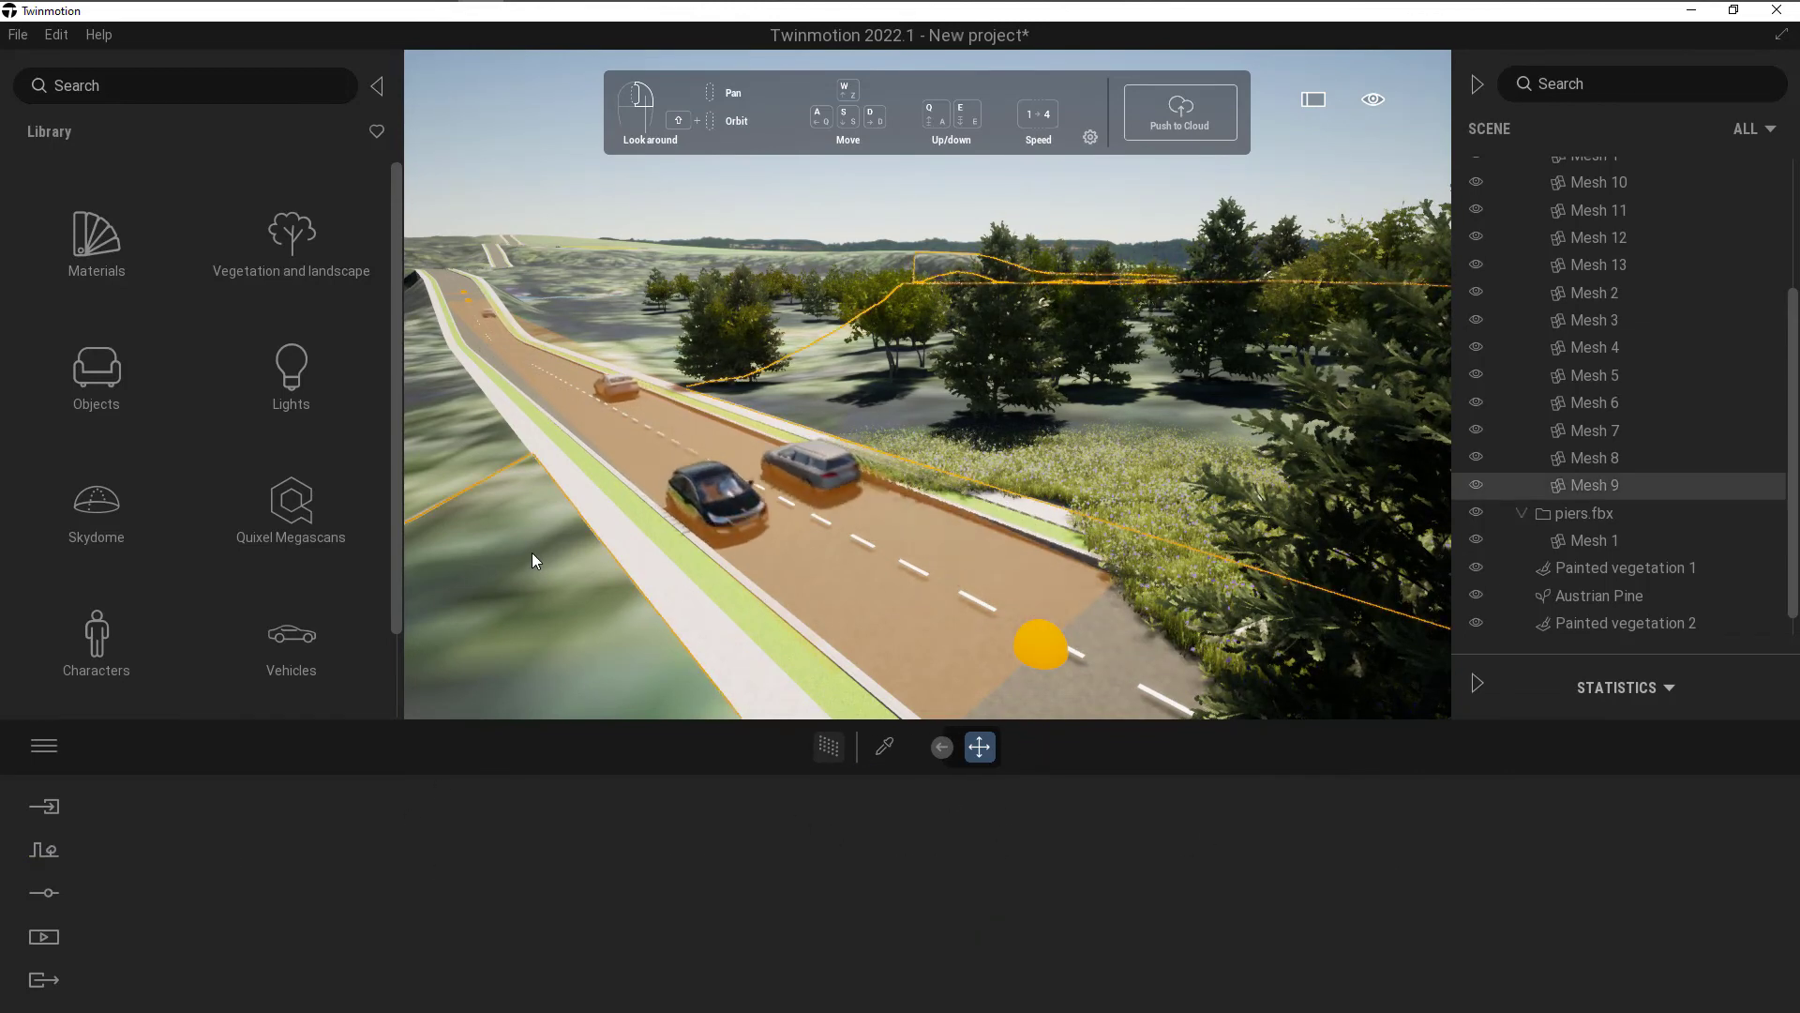
- Check which character categories the library offers for the roadside and return to the top-level categories
right_click_drag(960, 521, 750, 553)
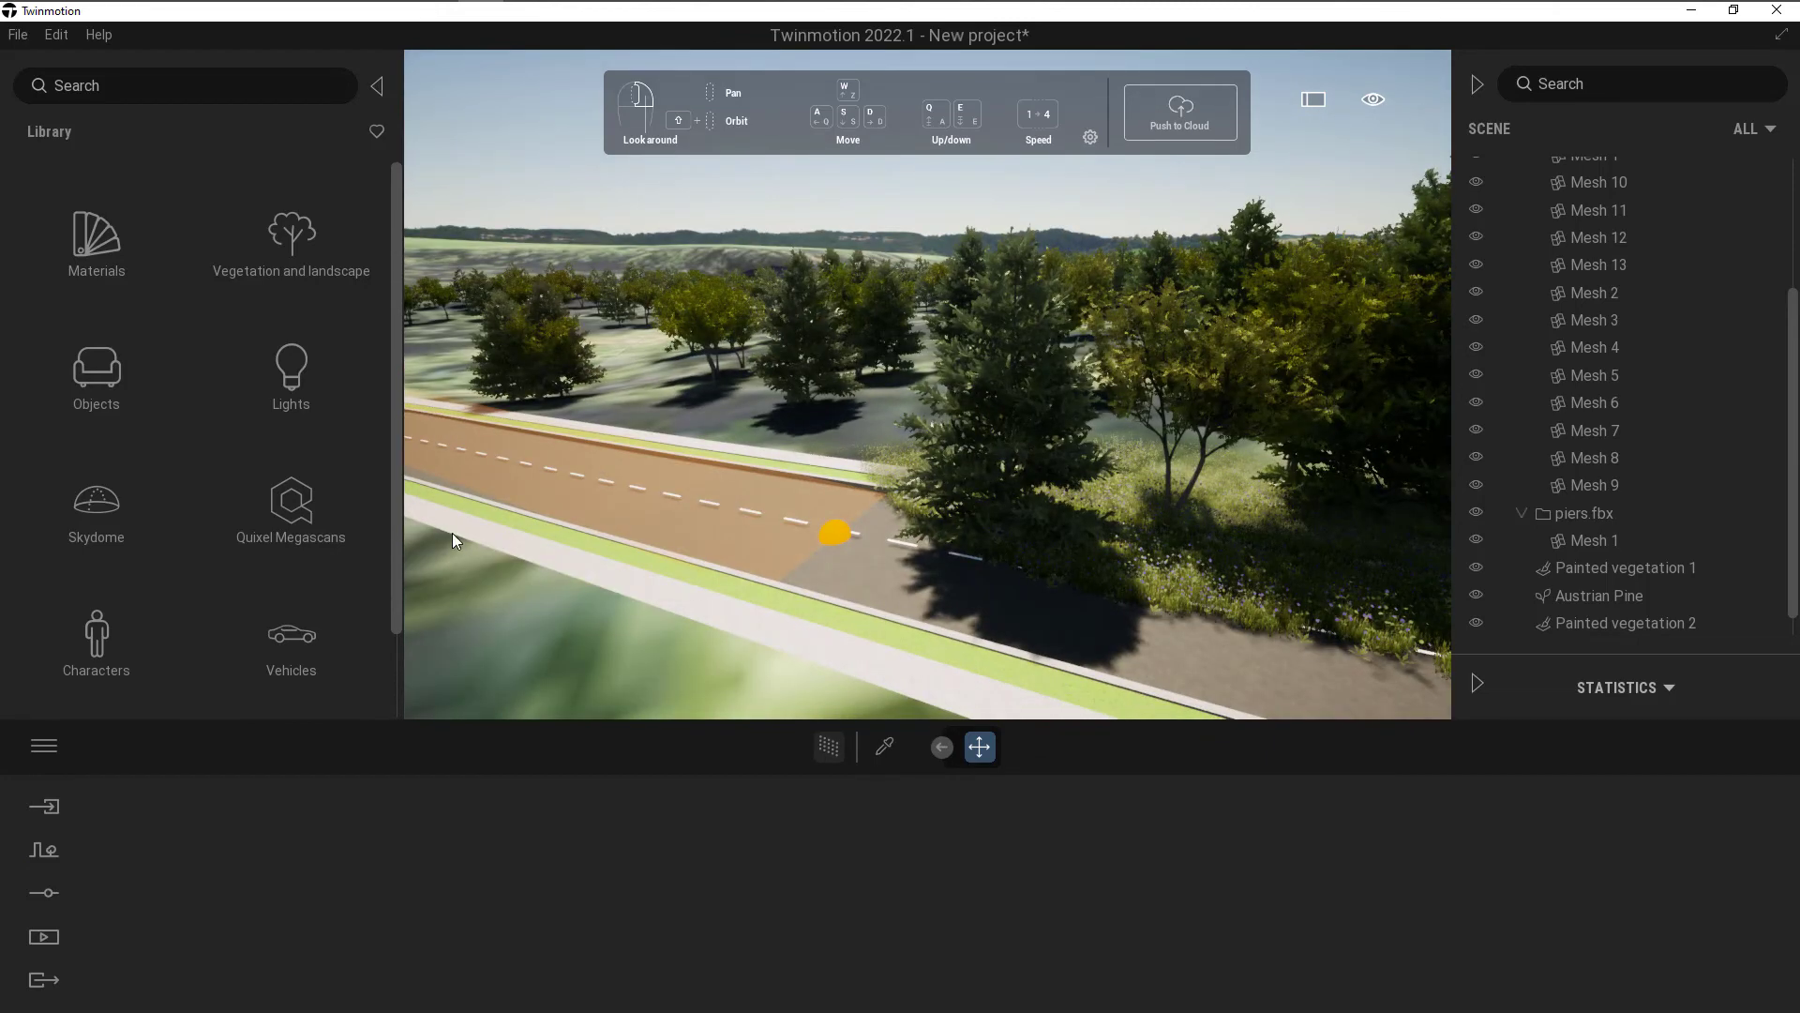
left_click(97, 643)
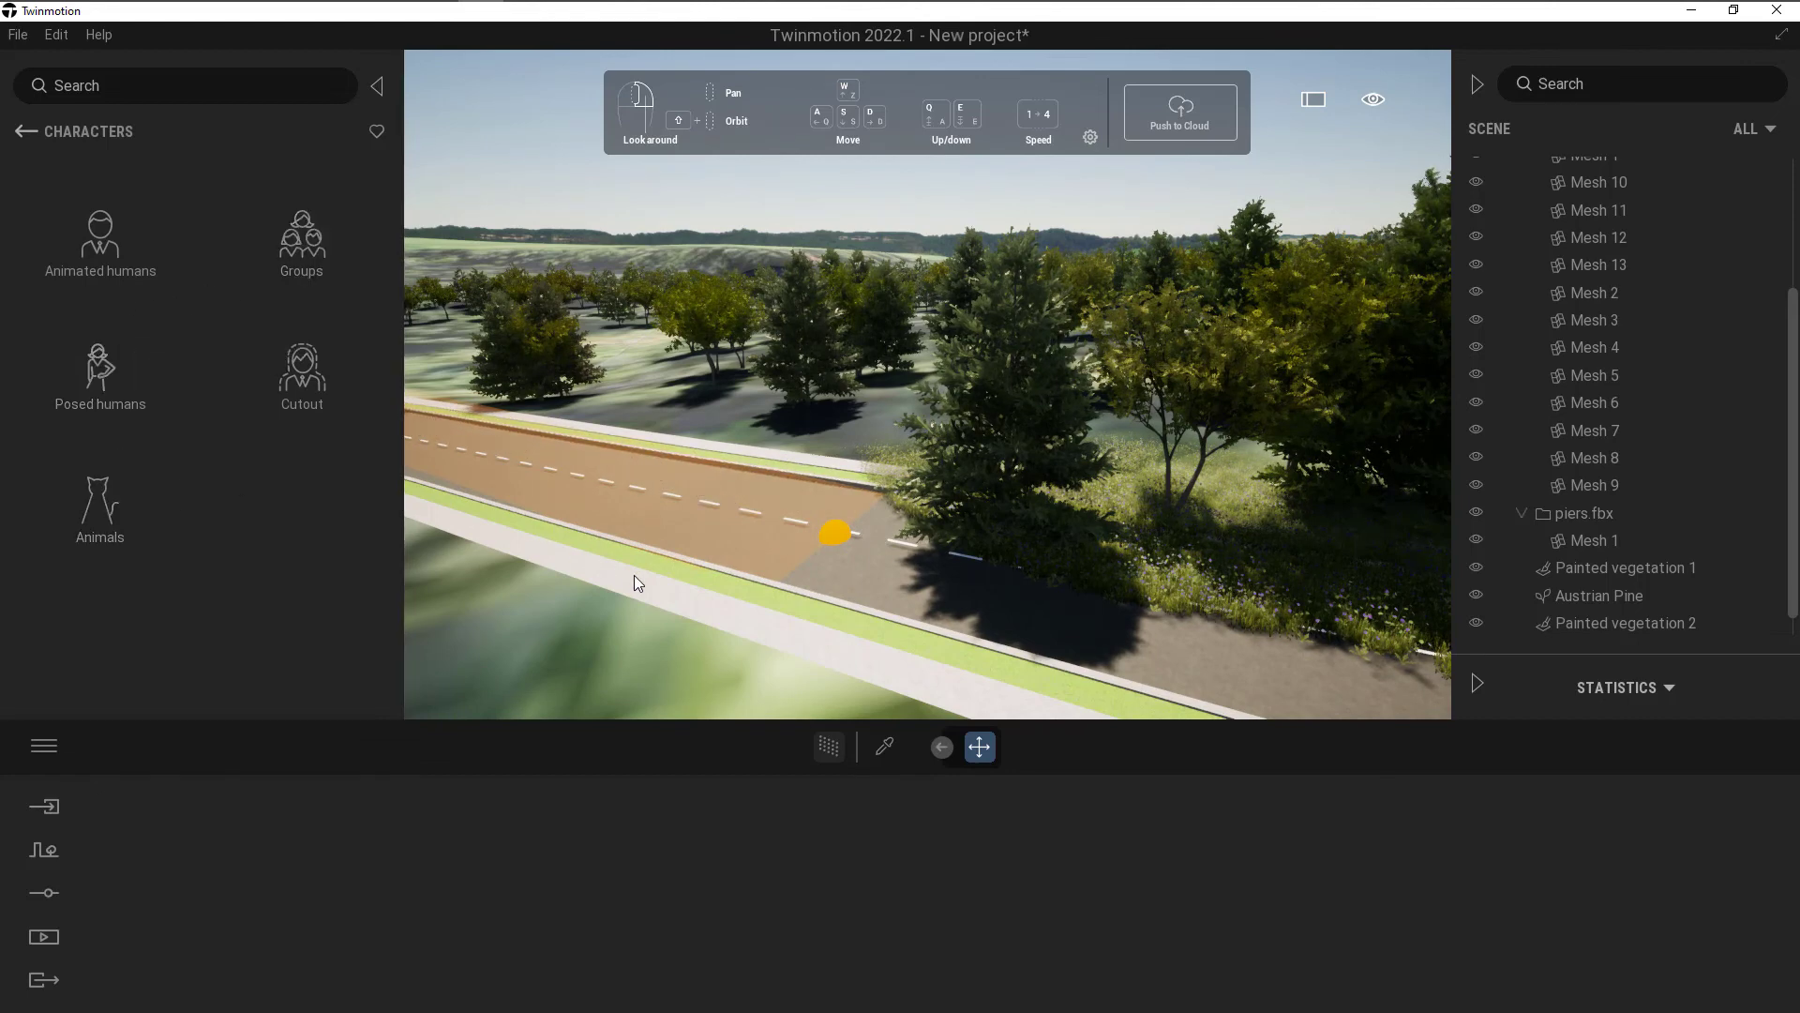
left_click(27, 132)
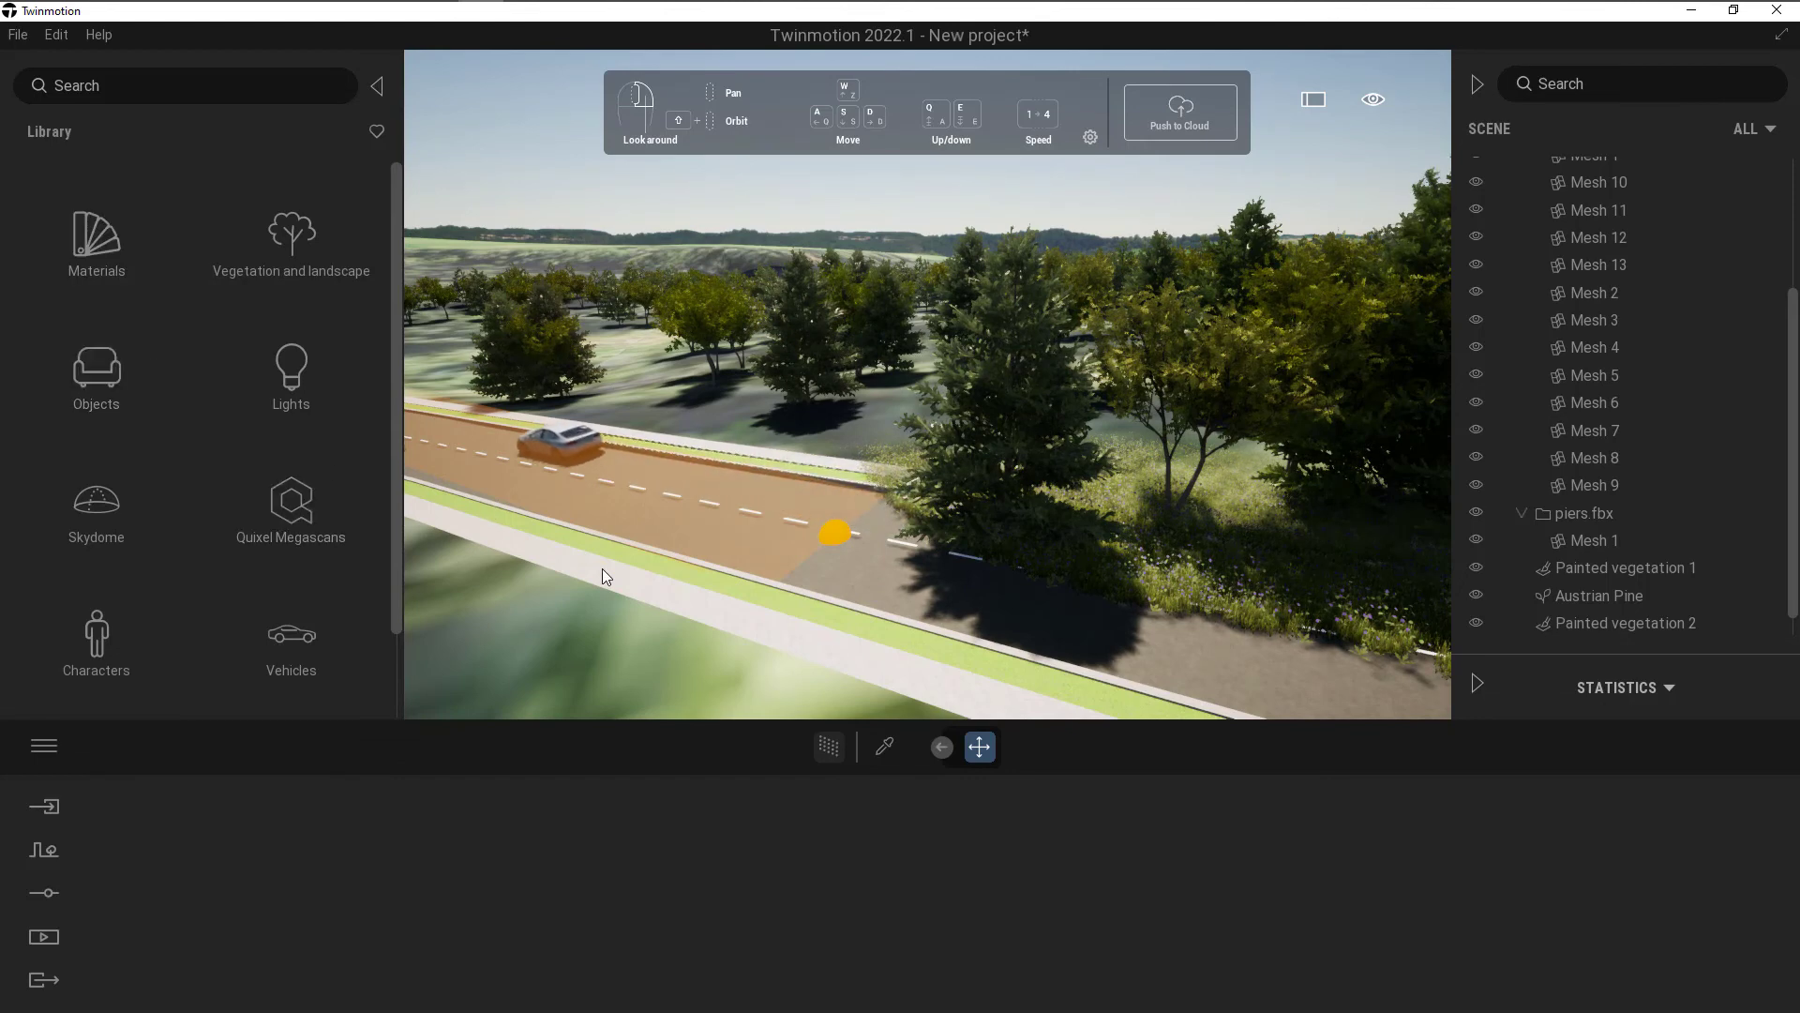